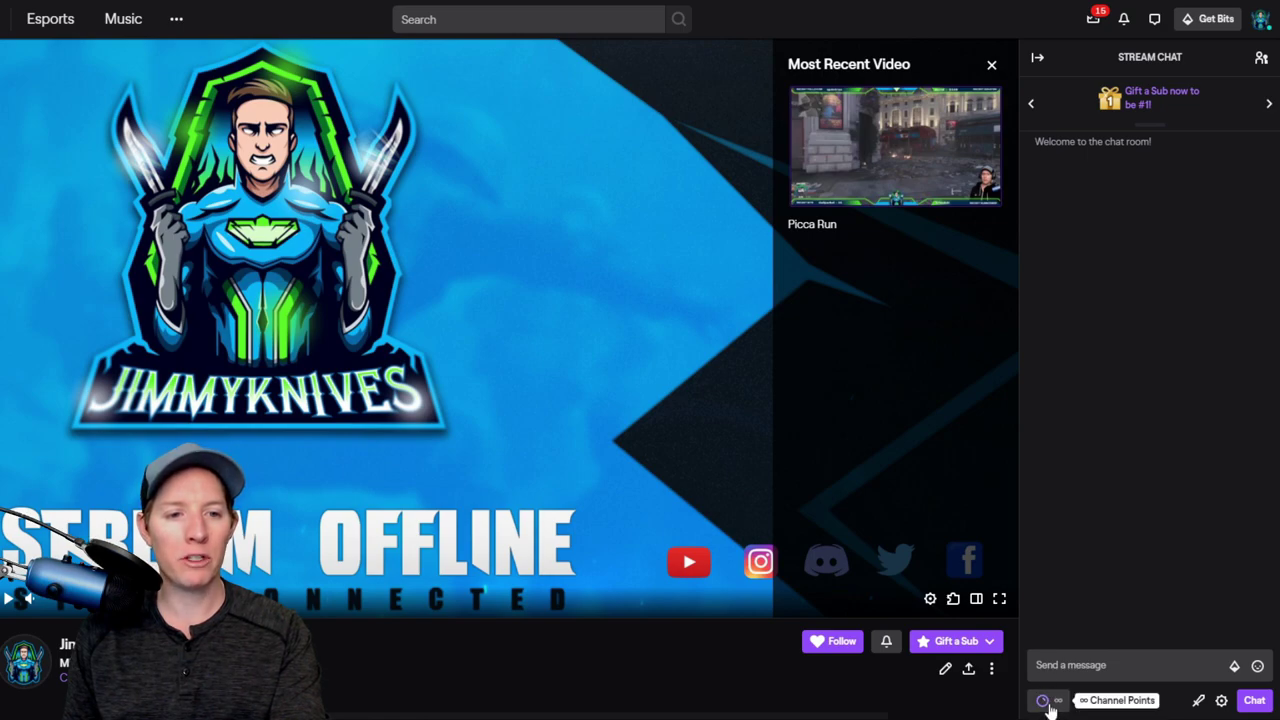
Look through the channel's list of channel point rewards in the stream chat
click(1052, 701)
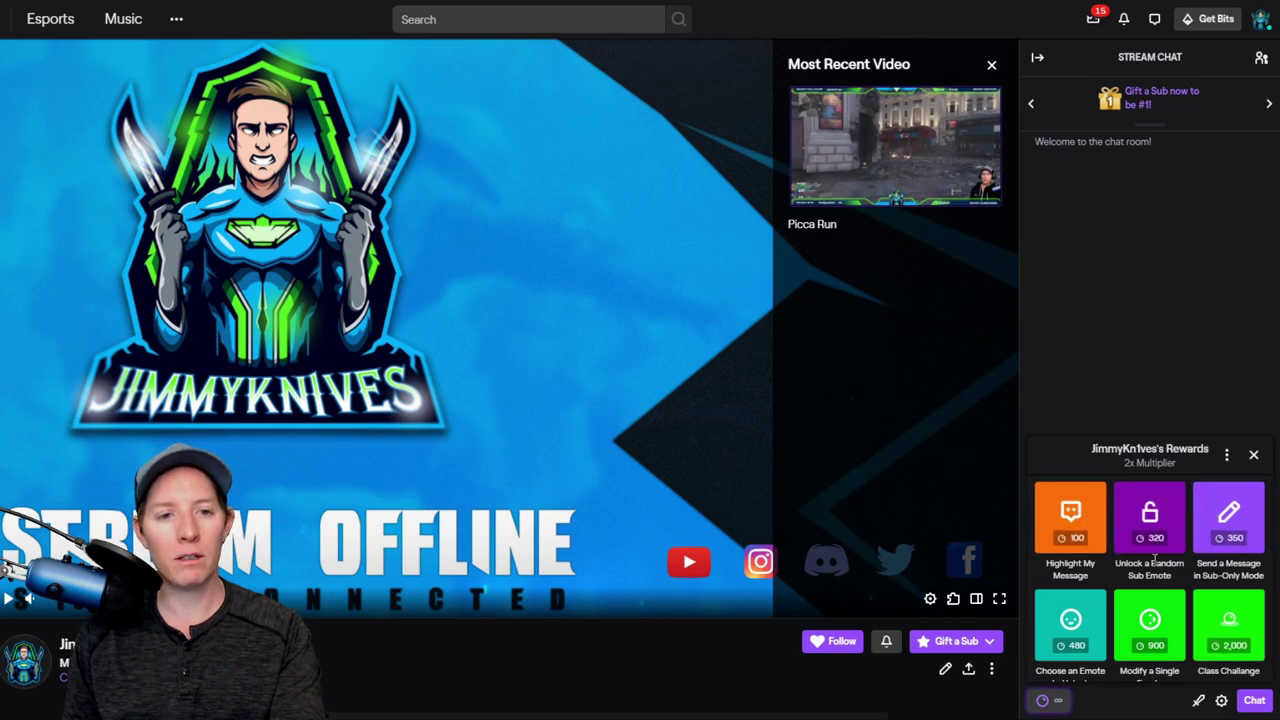
scroll(1154, 558, down, 5)
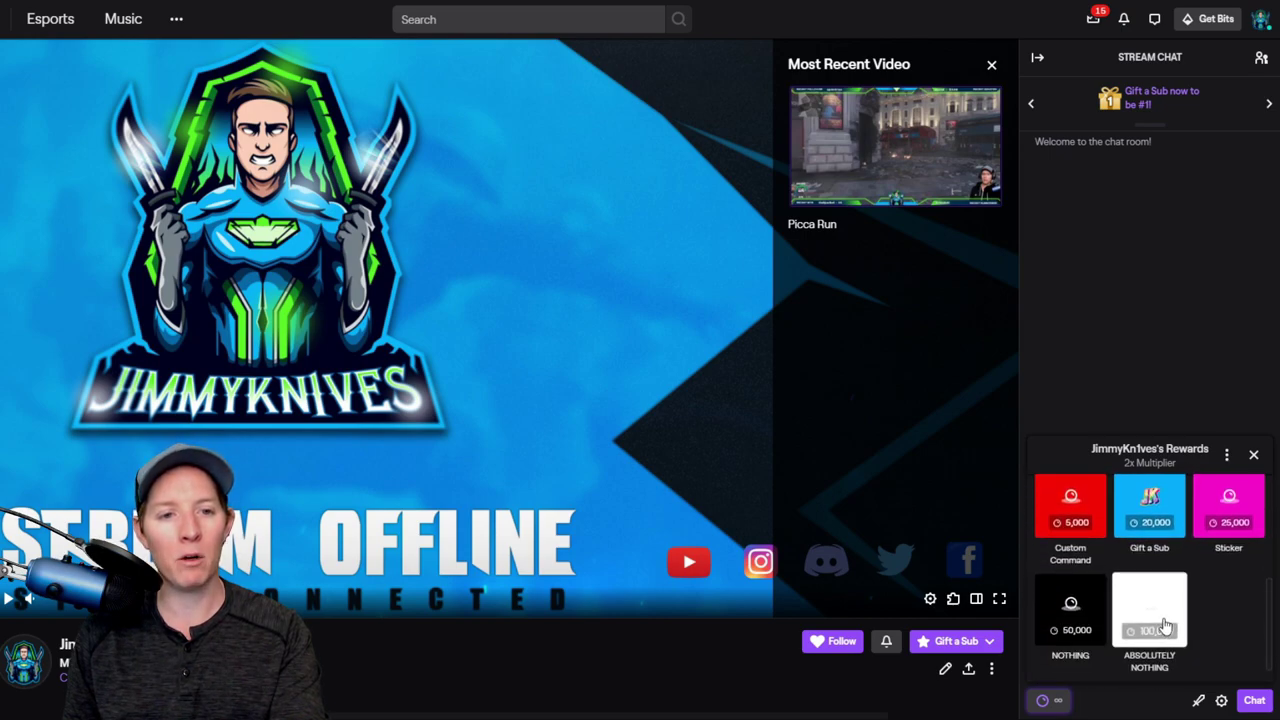
scroll(1164, 626, up, 5)
click(1151, 409)
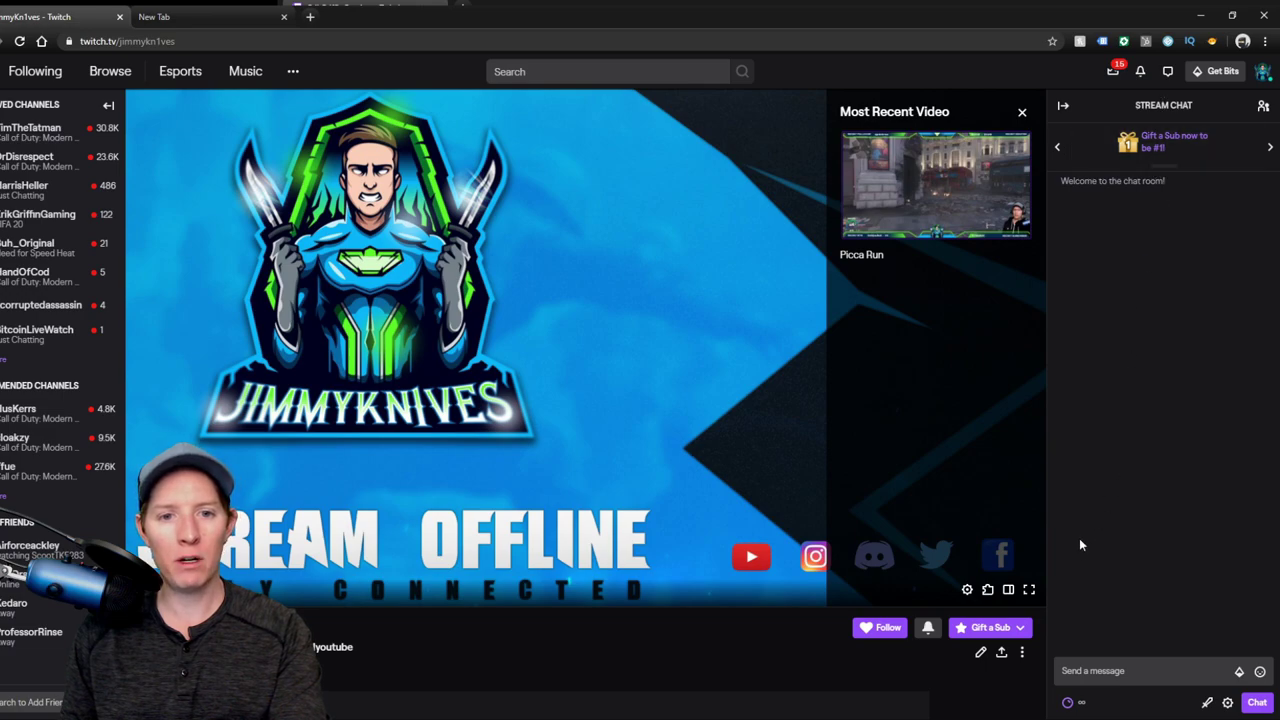
Open the reward management page for the channel's points from the chat rewards list
click(1069, 704)
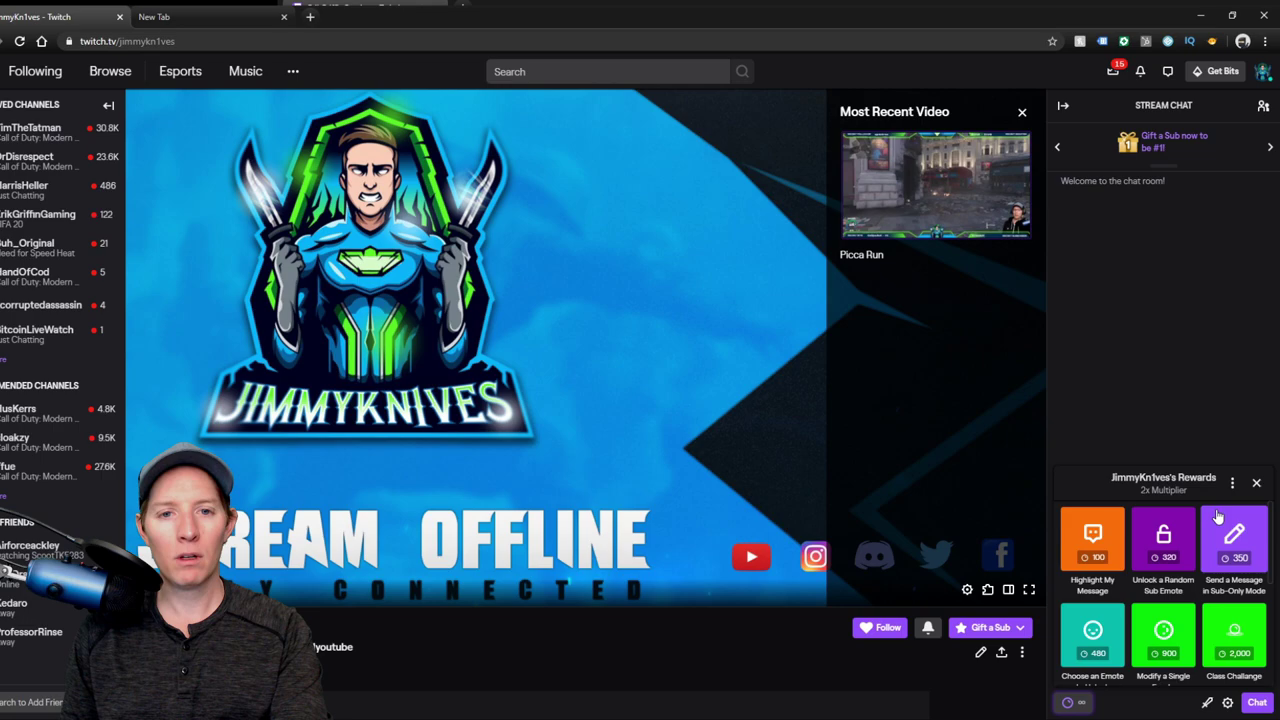
click(1233, 484)
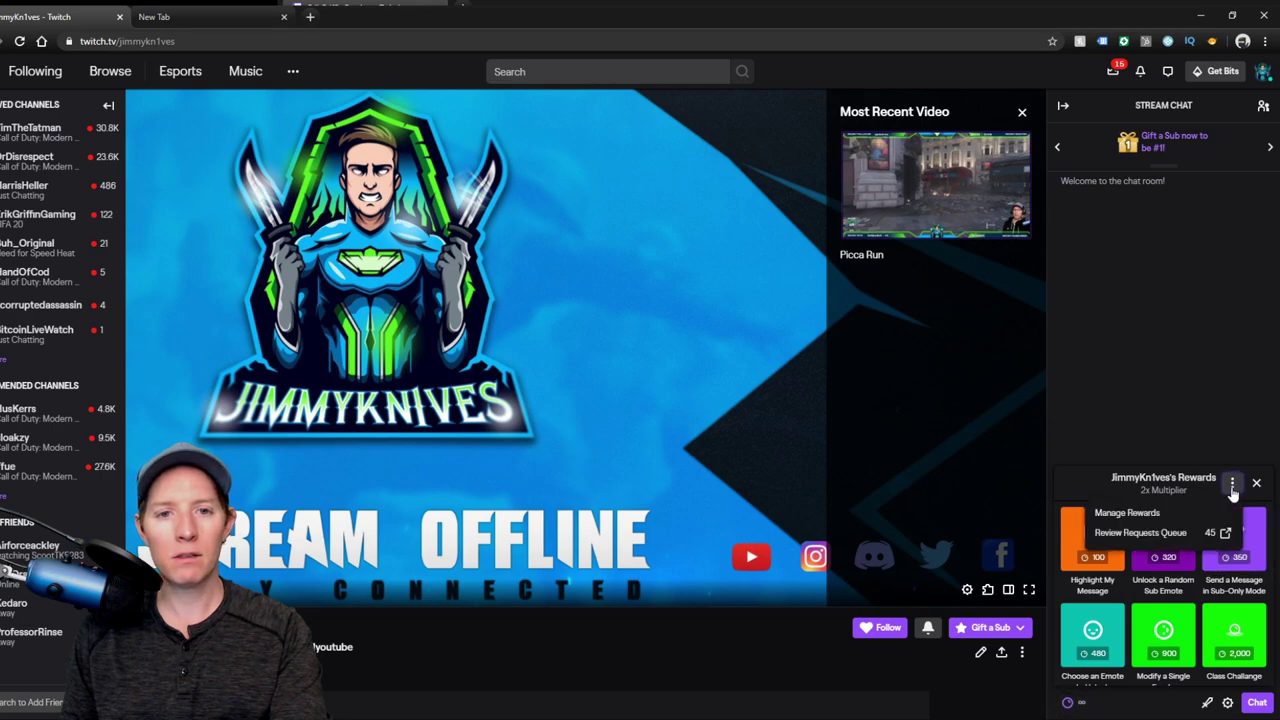
click(1202, 517)
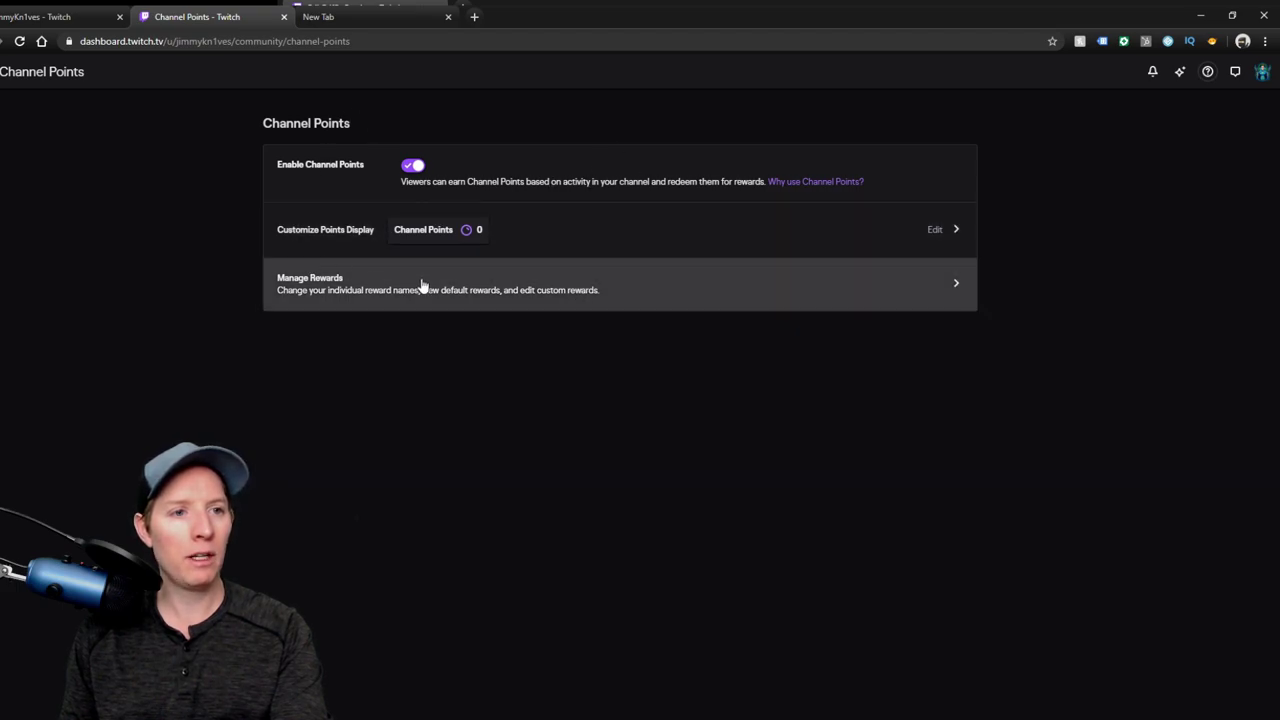
Customize the points display by renaming the channel points to "Kn1ves" and save the name
click(650, 245)
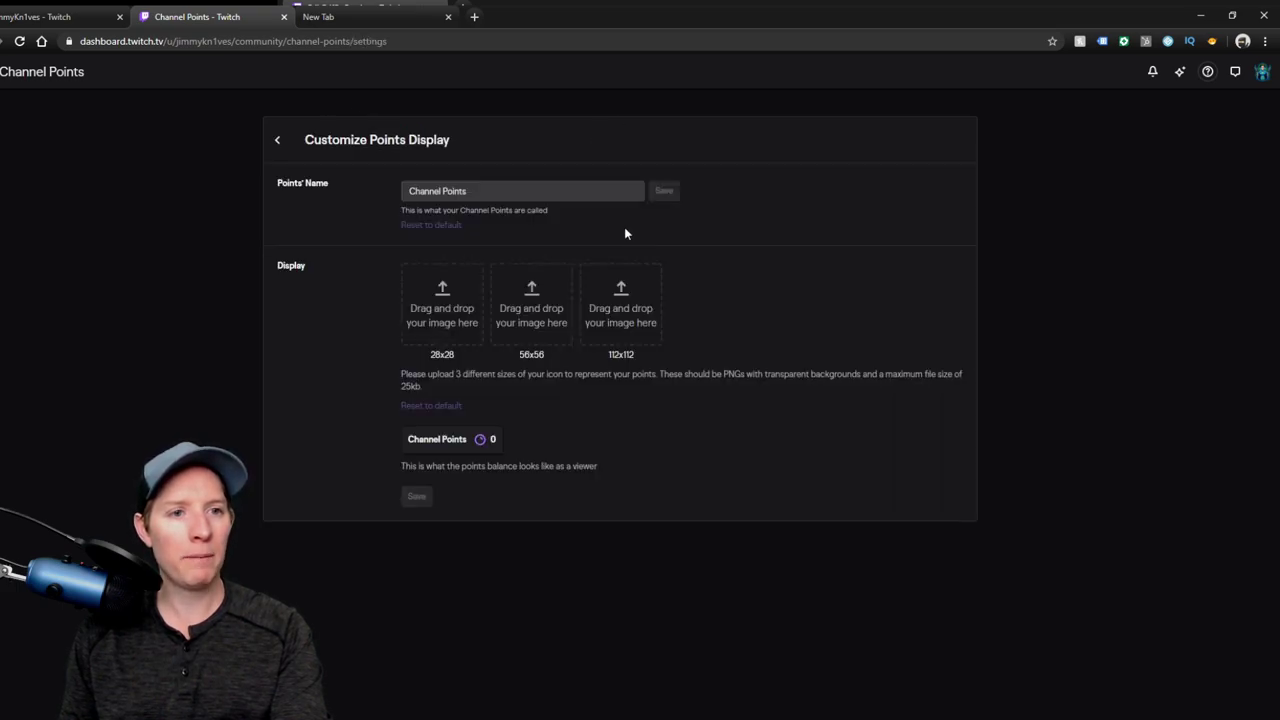
triple_click(490, 193)
text(Kn1ves)
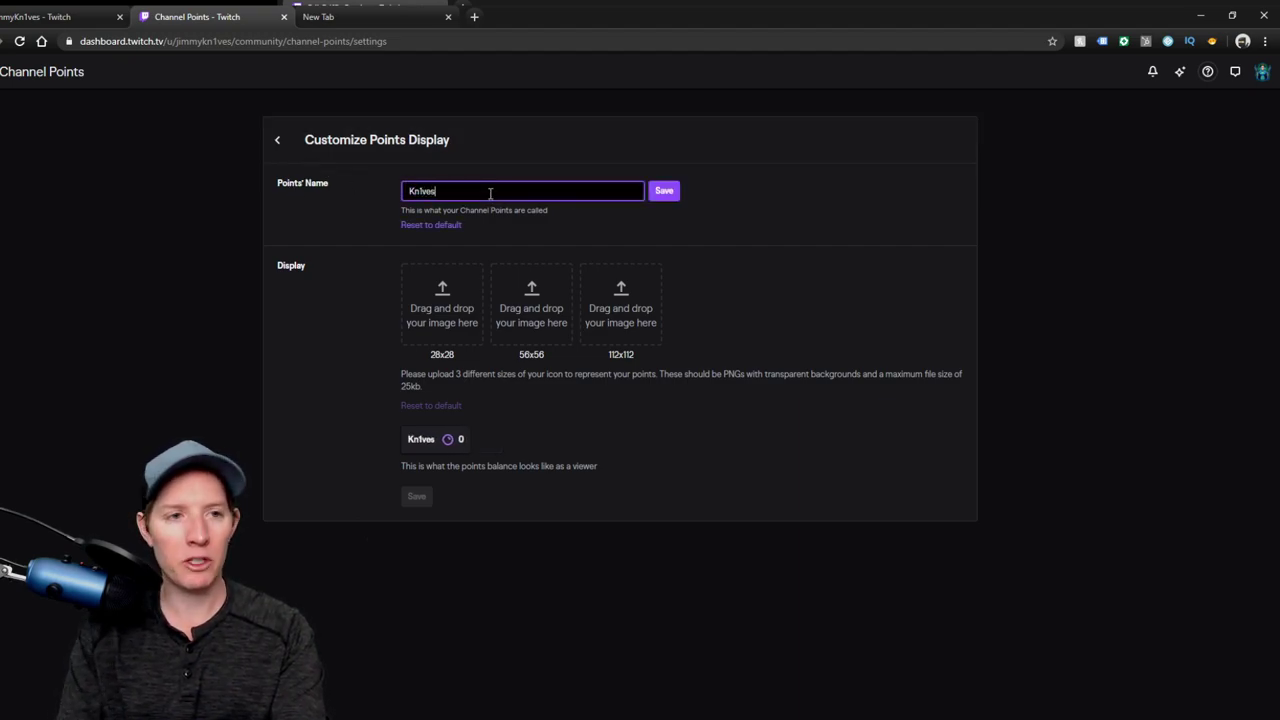
click(661, 190)
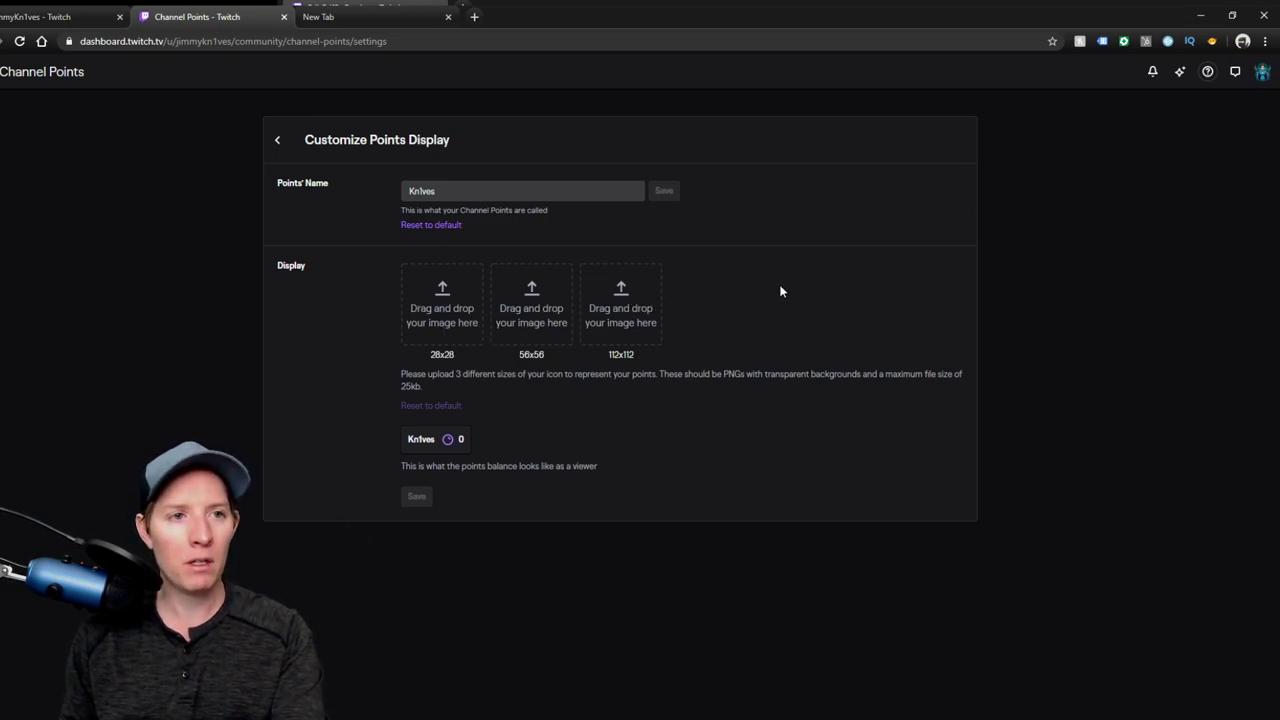
Search Google Images for "tacticle knife" in the empty browser tab
click(425, 22)
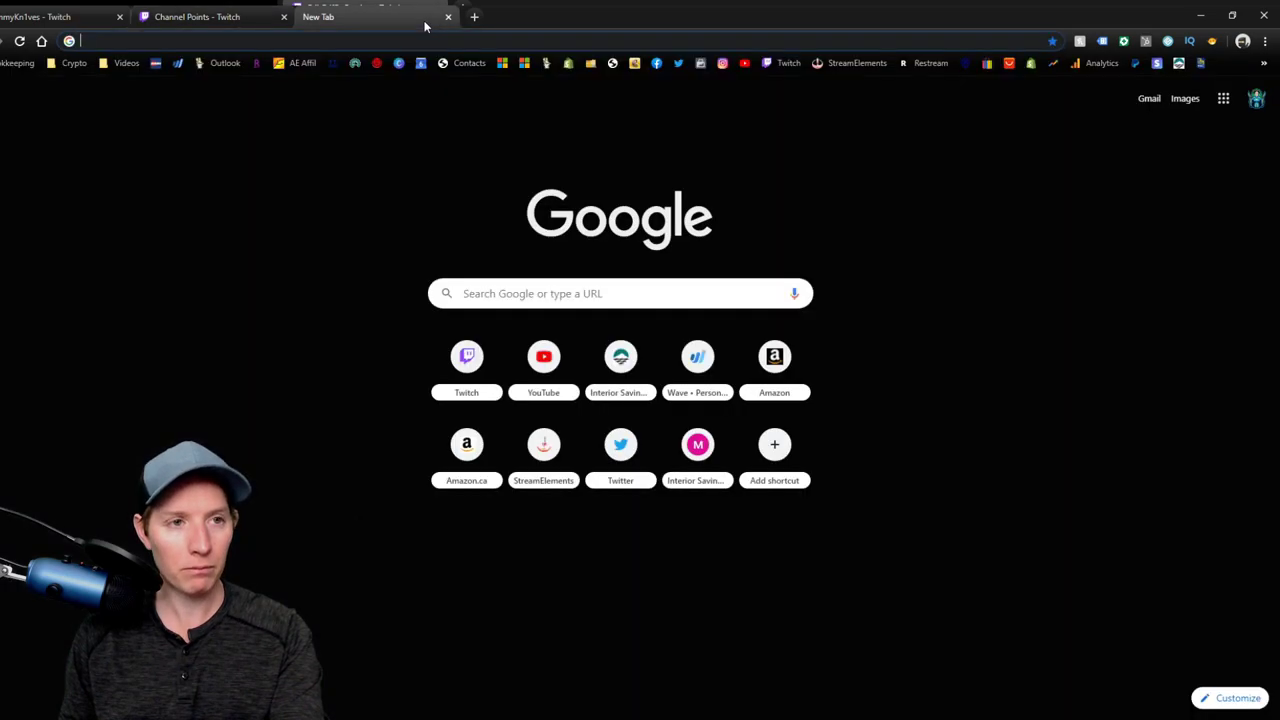
click(545, 291)
text(tac)
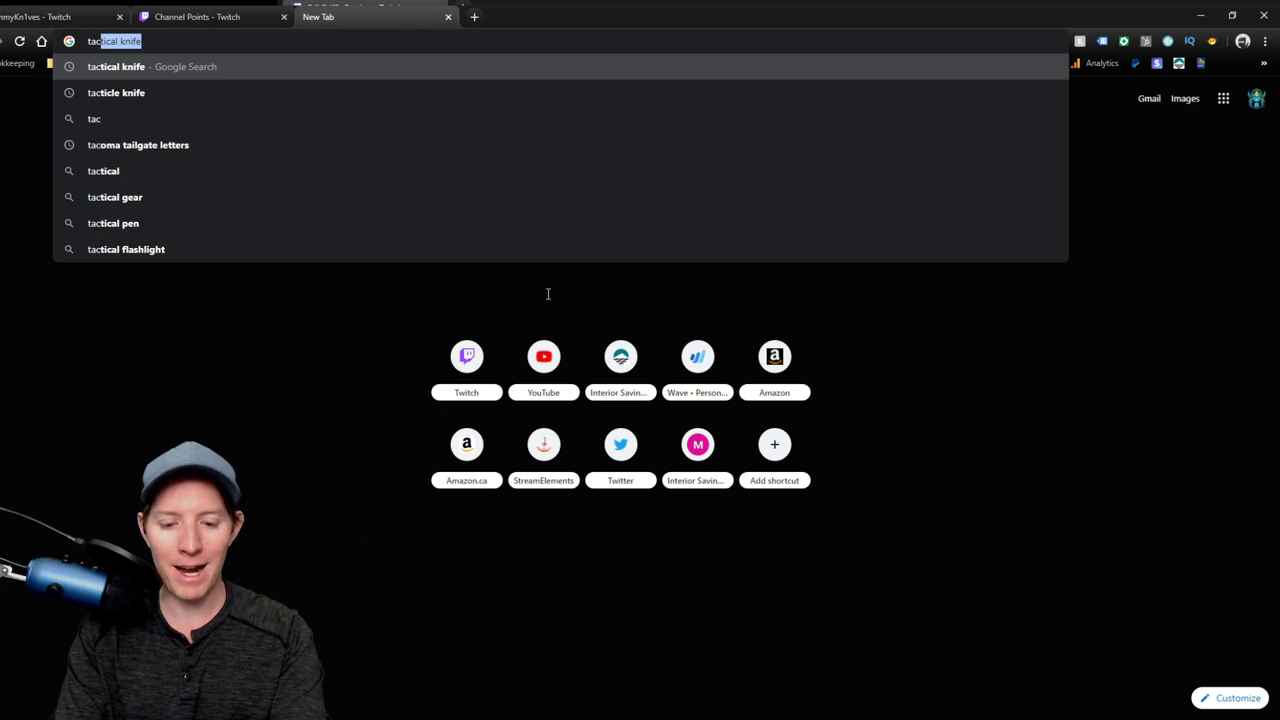
text(ticle)
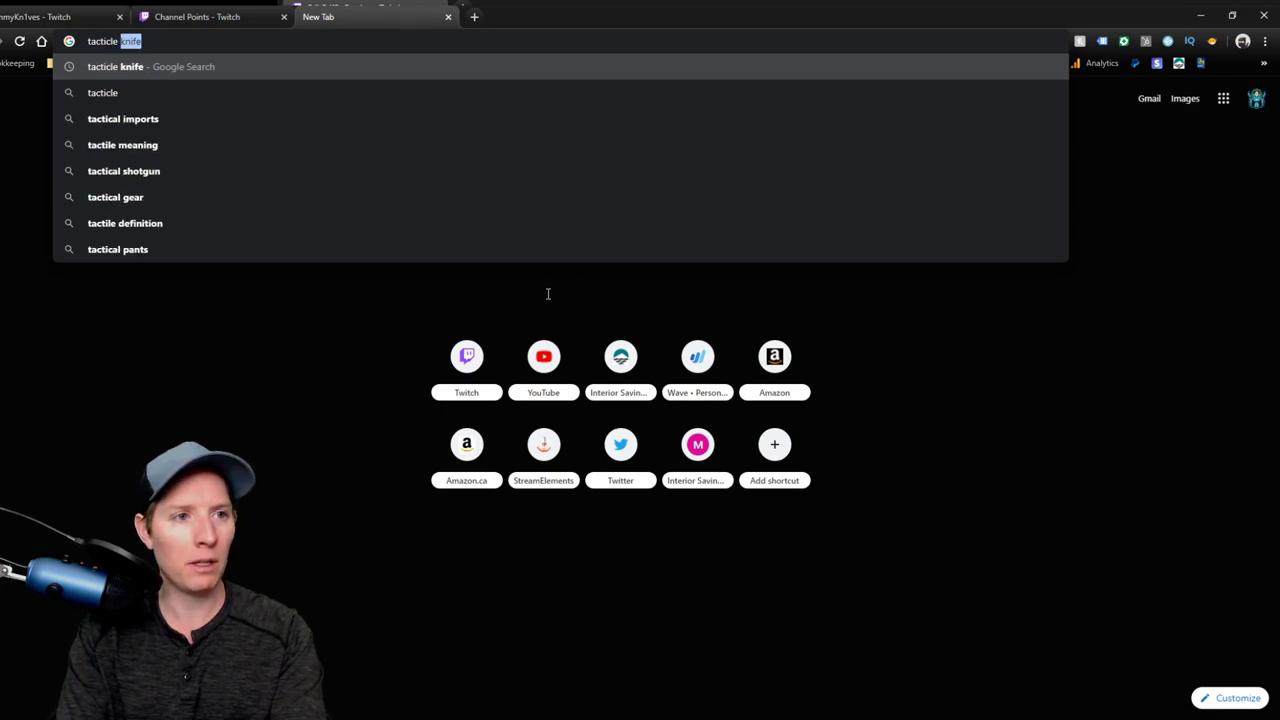
text( knife)
key(Return)
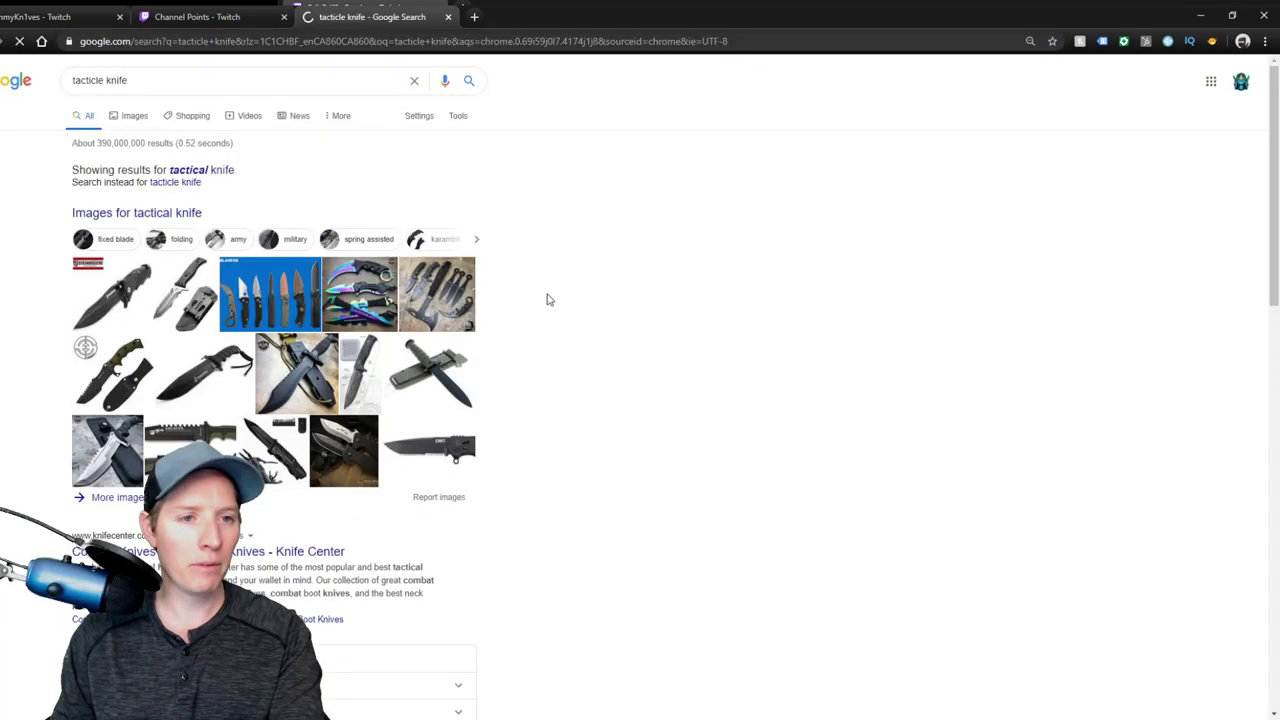
click(134, 116)
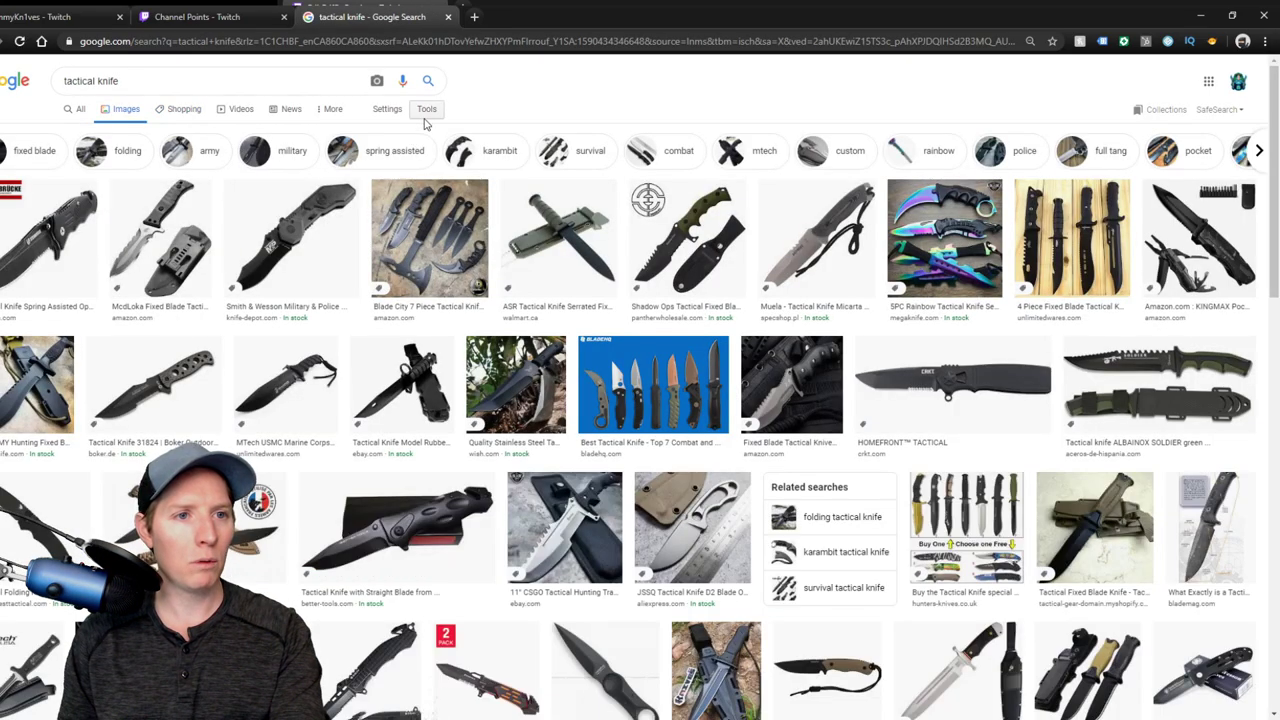
Filter the image results by color to show only transparent images
click(425, 112)
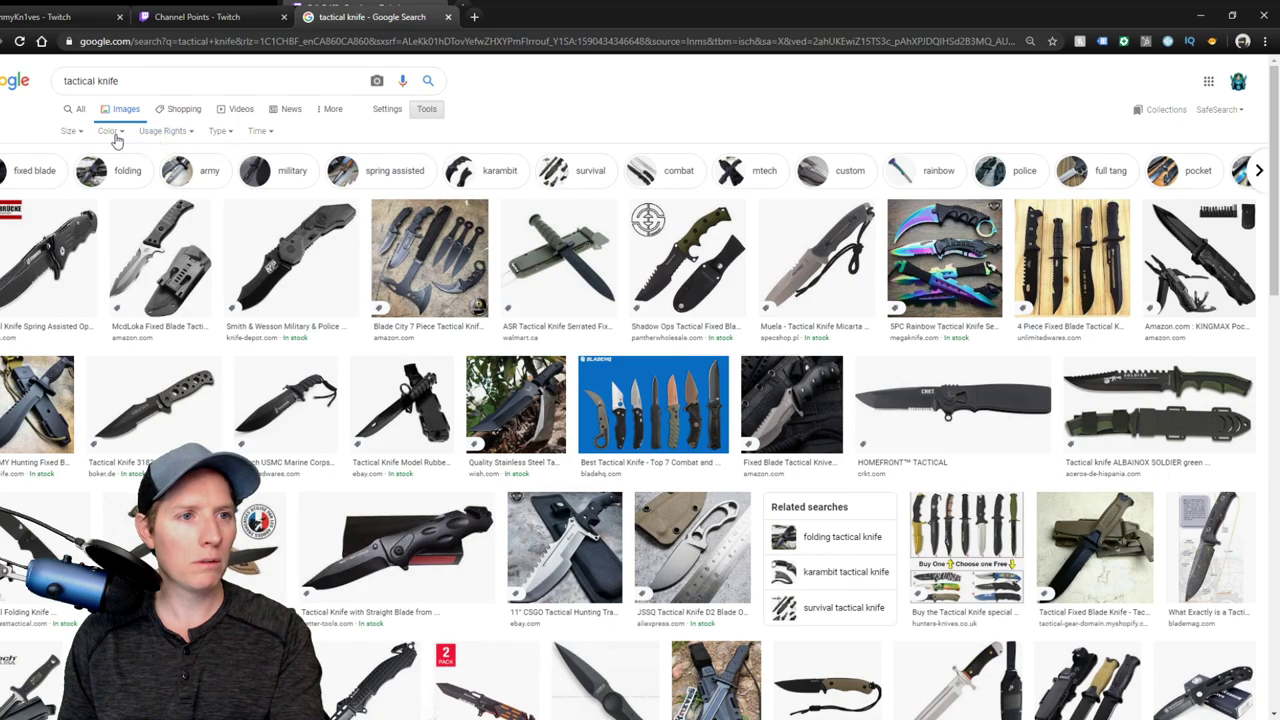
click(110, 131)
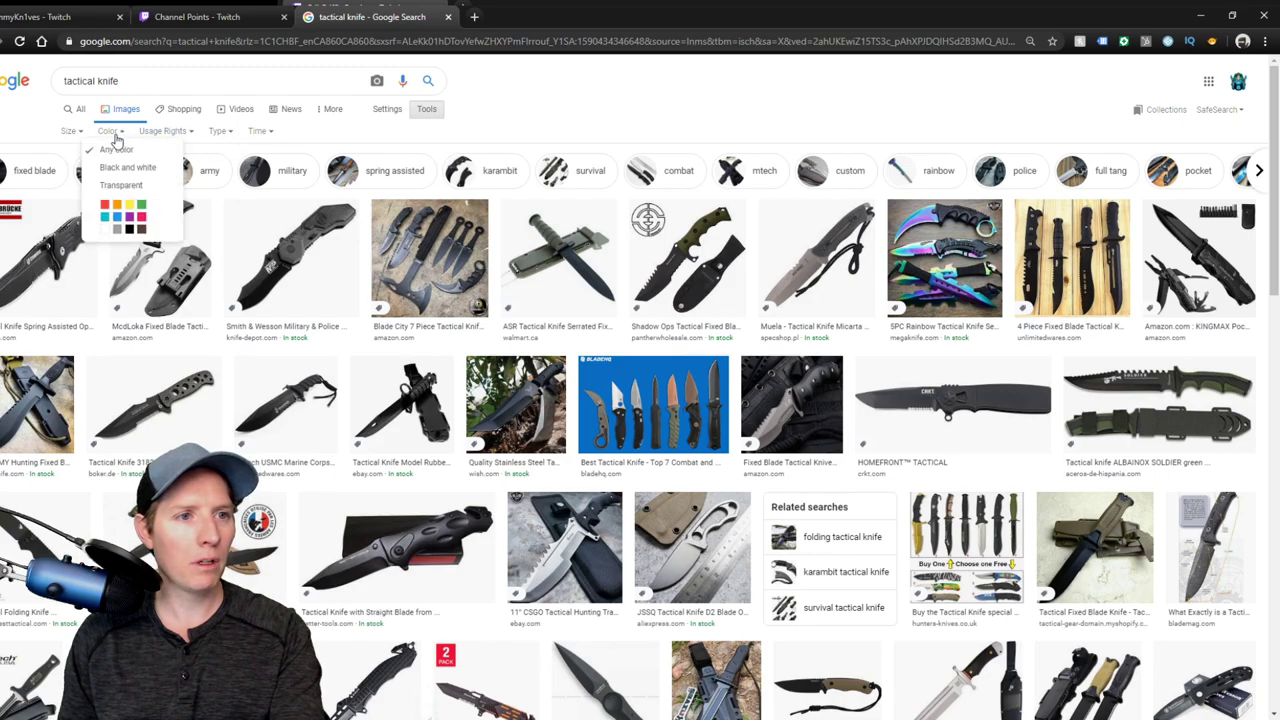
click(121, 186)
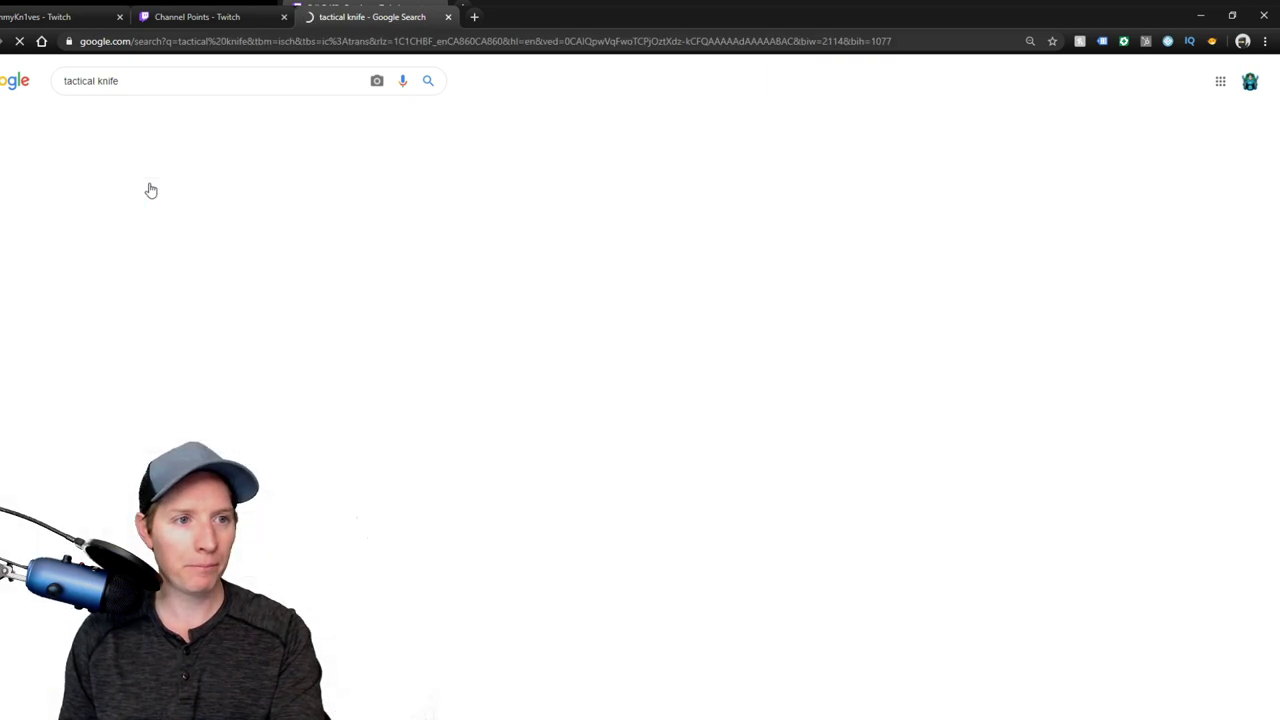
Choose the Call of Duty Wiki tactical knife image and save it to the computer
scroll(493, 414, down, 5)
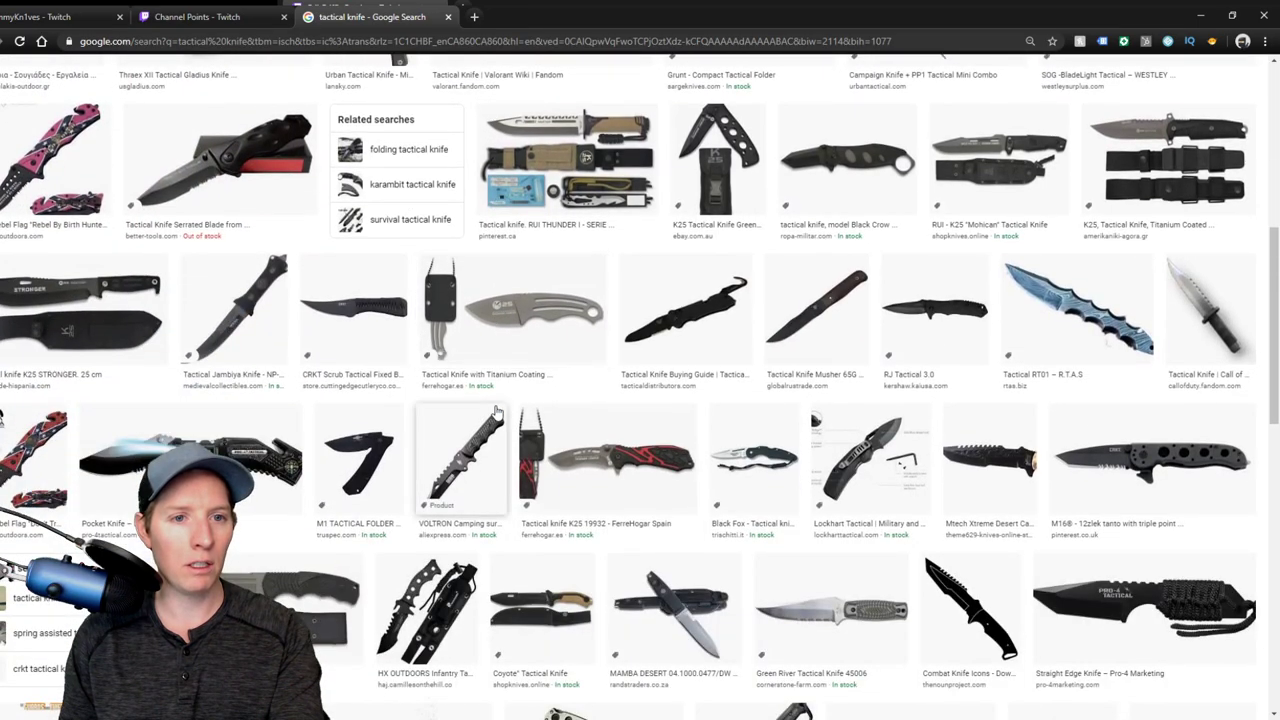
scroll(900, 400, up, 1)
click(1195, 385)
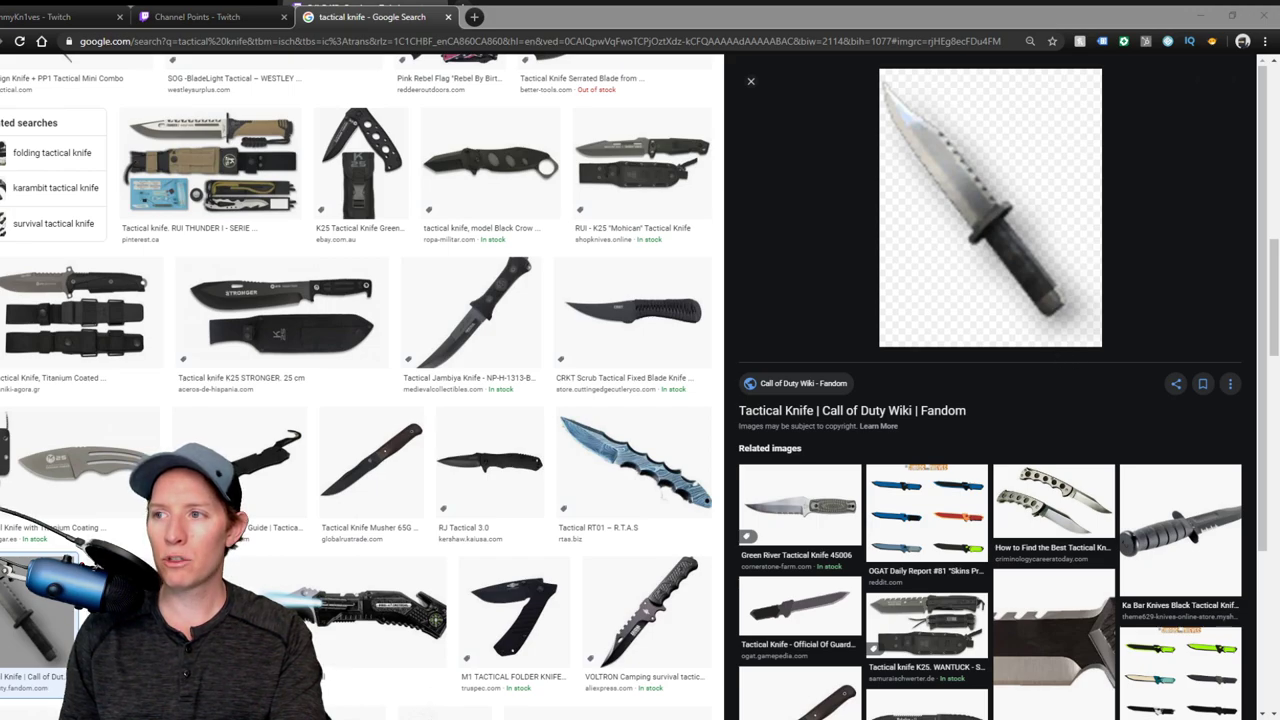
key(Return)
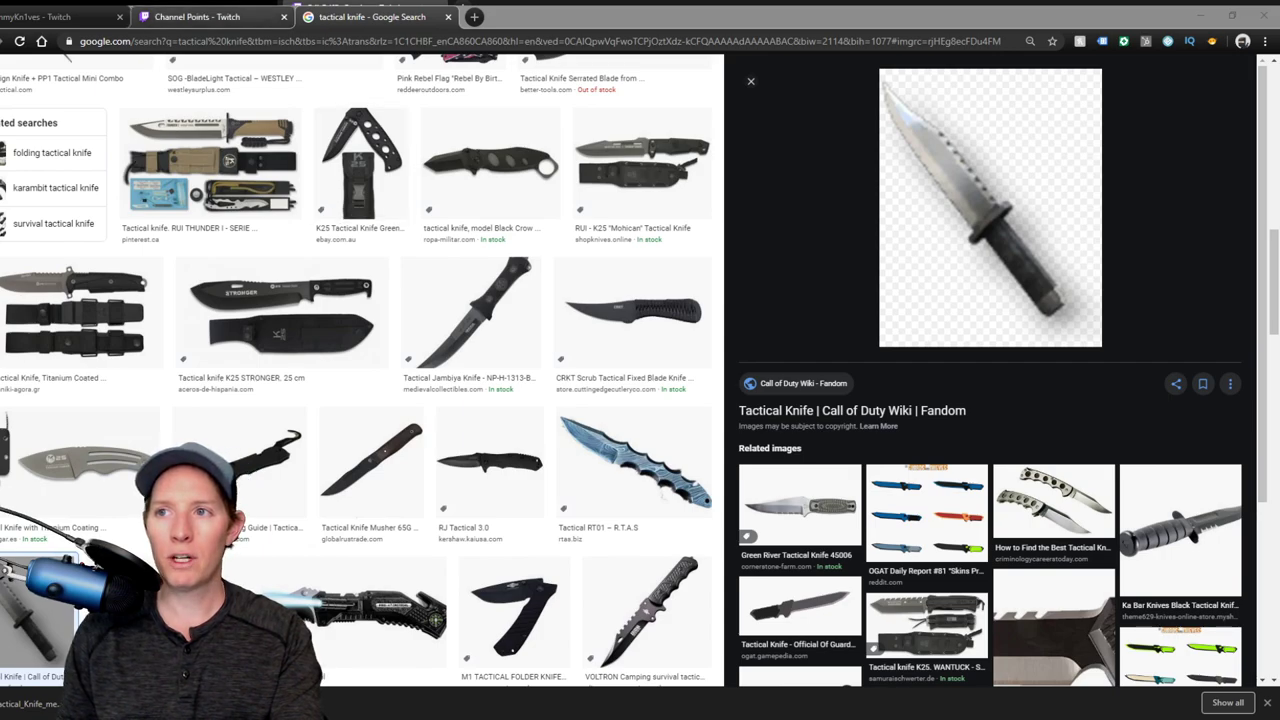
Check the required icon sizes on the Customize Points Display page and return to the knife image results
click(197, 17)
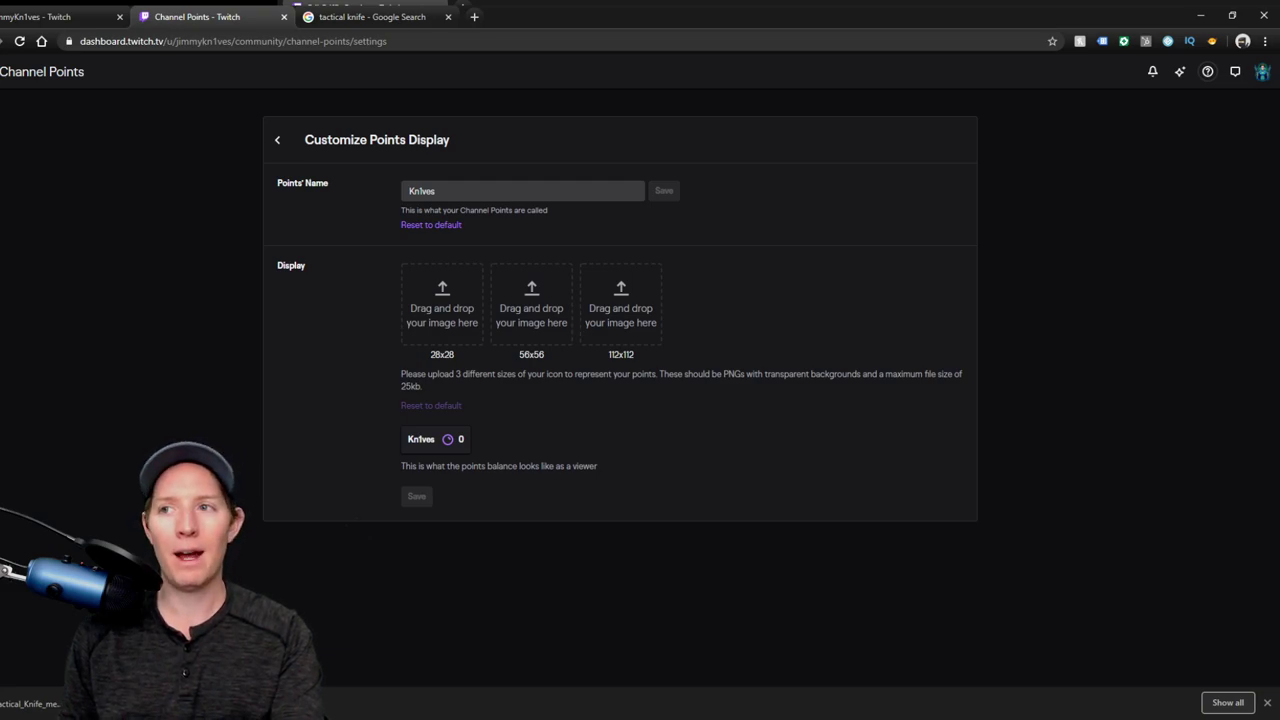
click(348, 14)
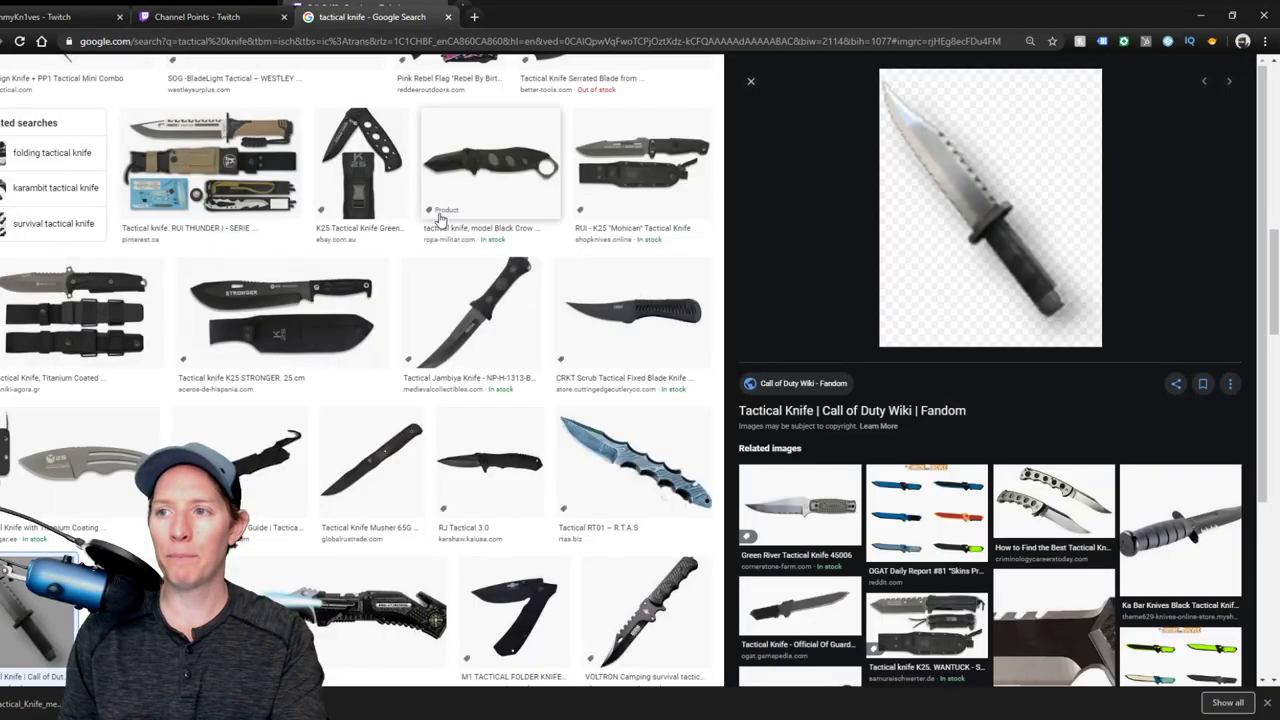
scroll(335, 75, down, 8)
scroll(335, 75, up, 8)
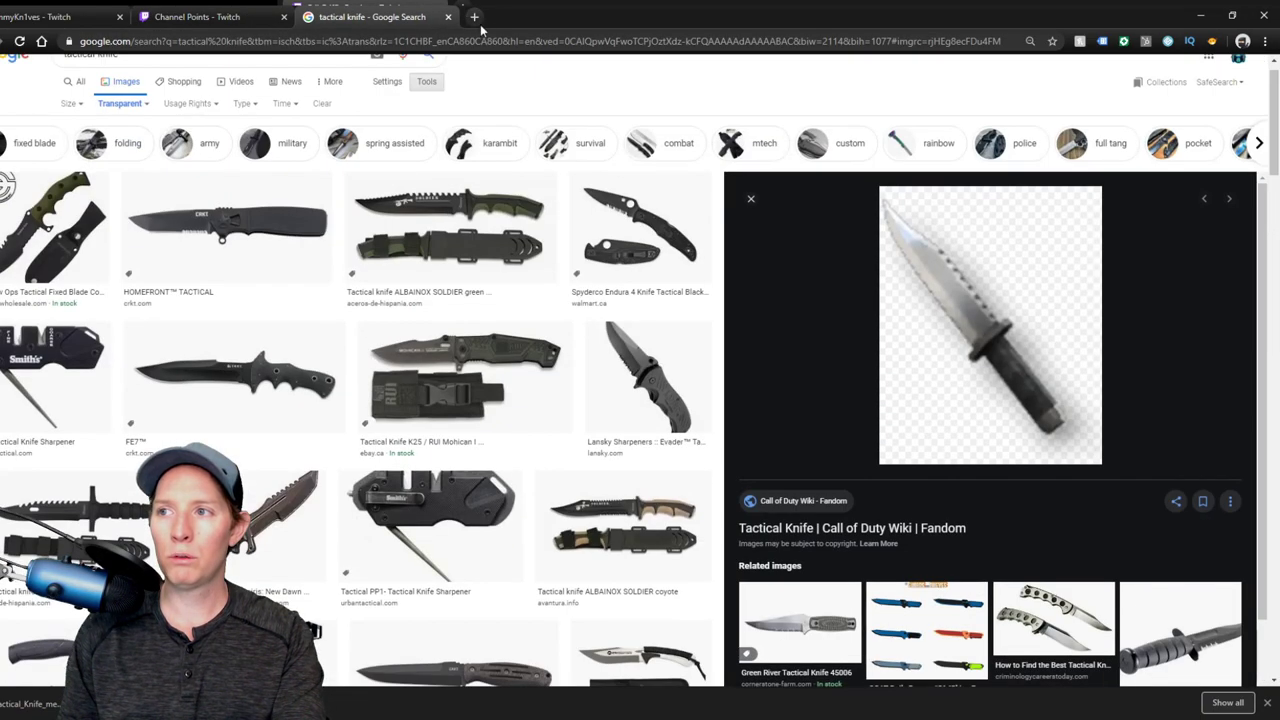
Search Google for "image resizer" in a new tab and open the ResizeImage.net site
click(474, 16)
click(531, 292)
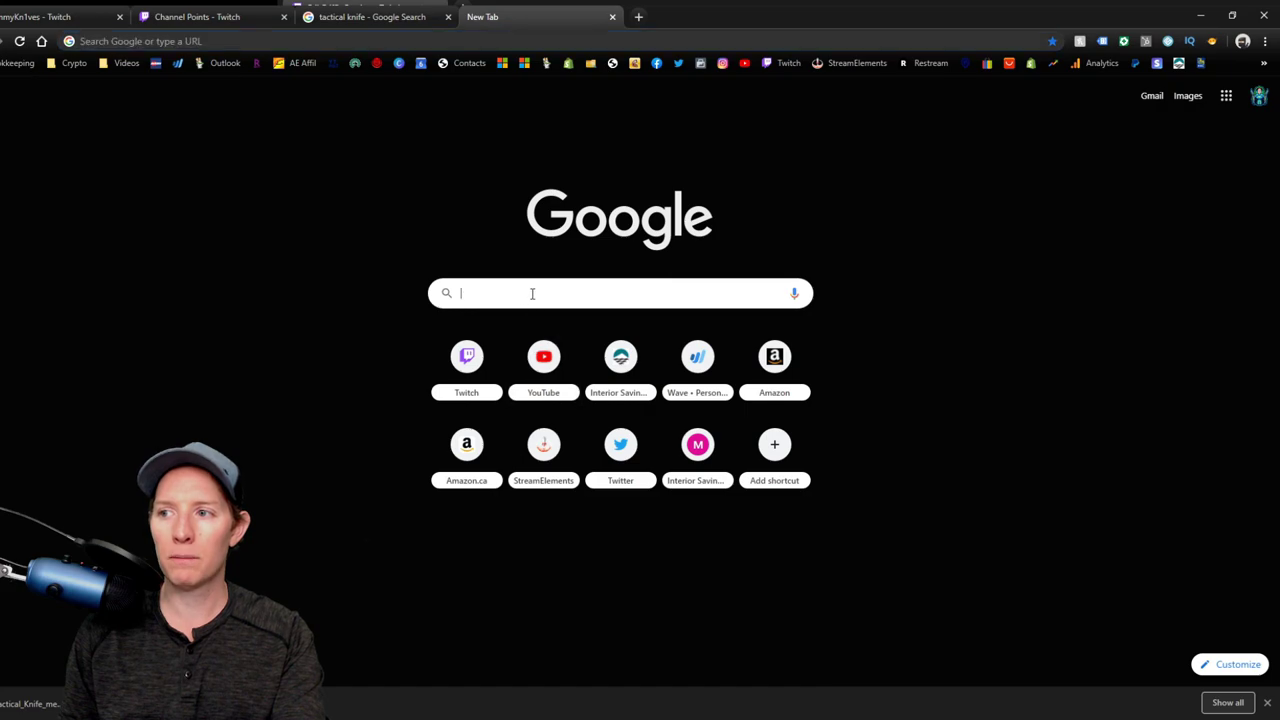
text(image re)
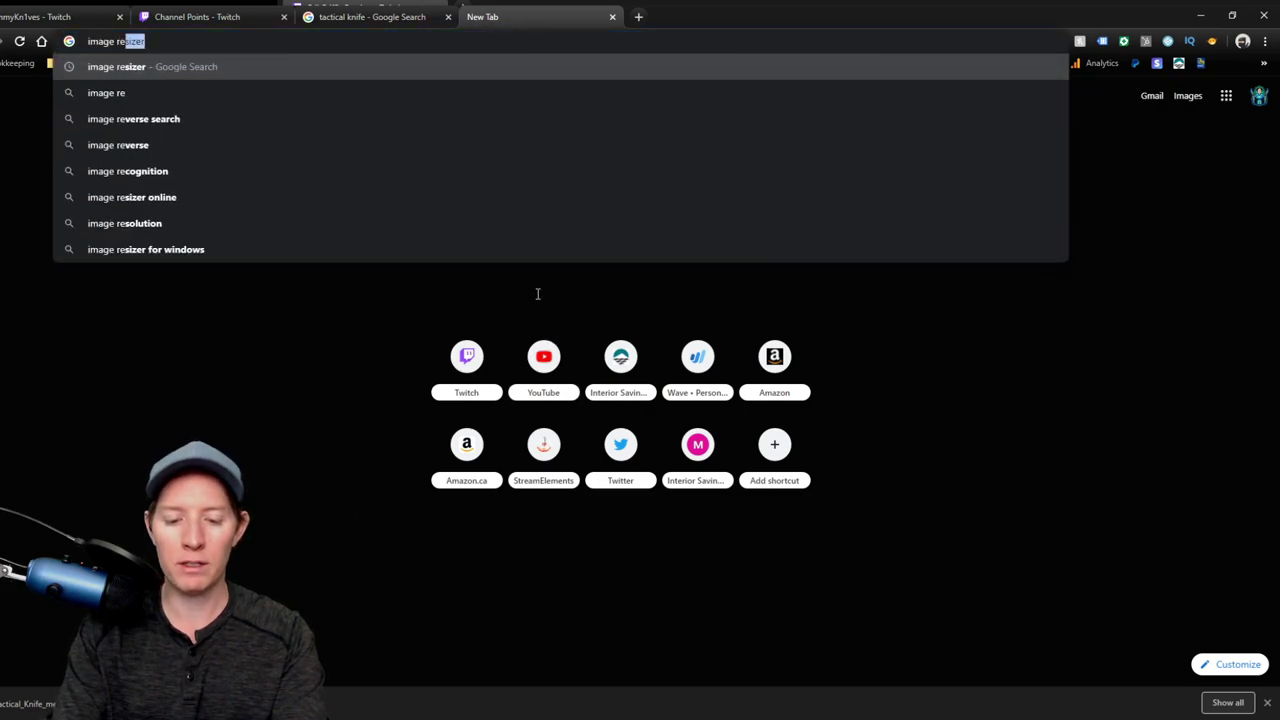
text(sizer)
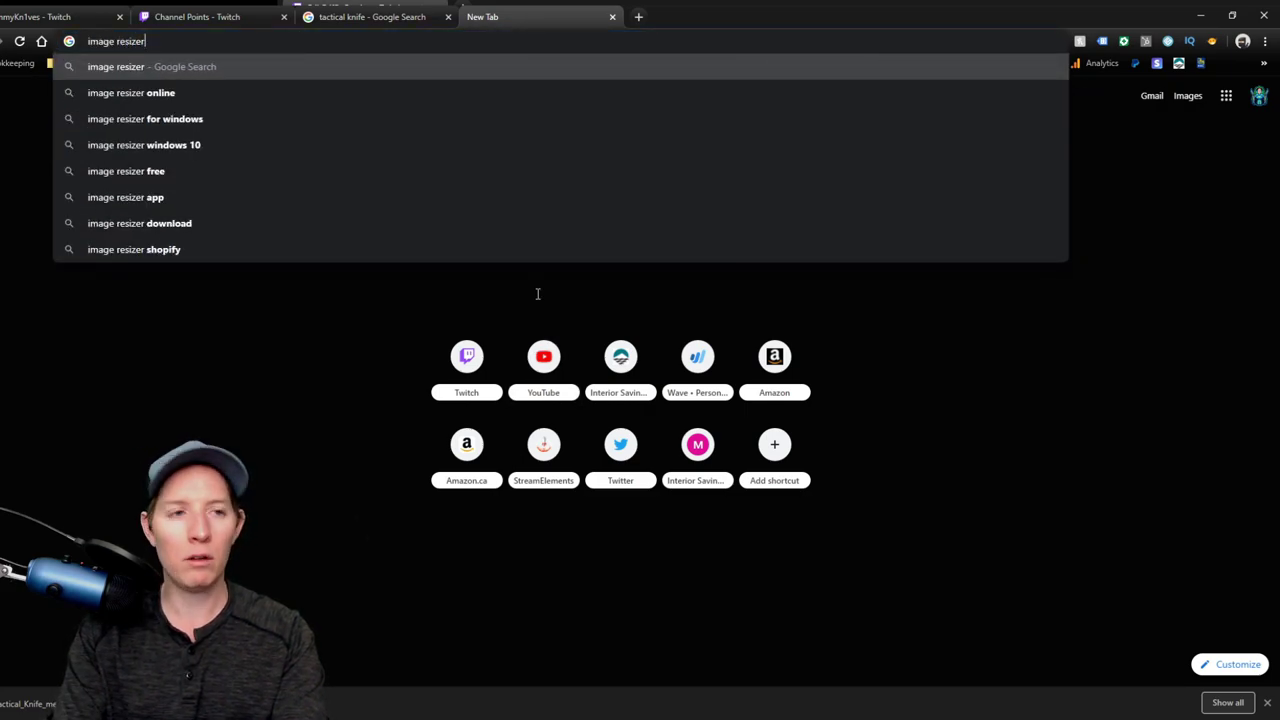
key(Return)
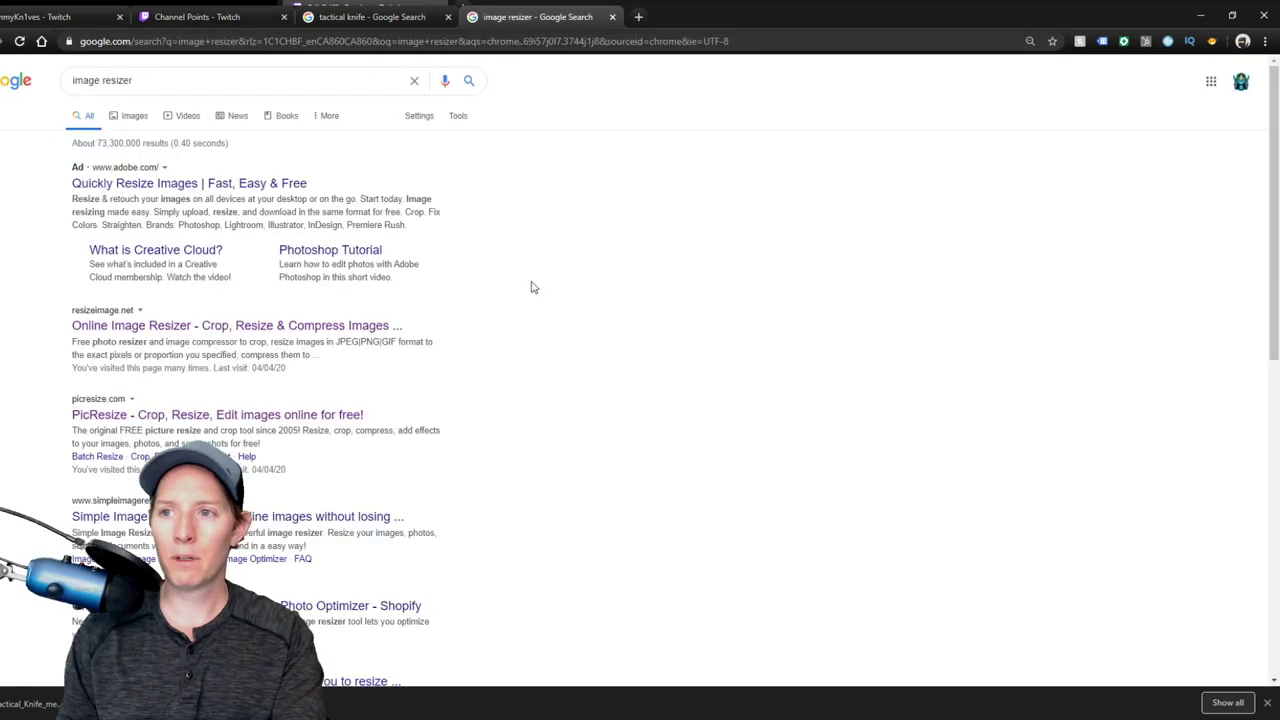
click(306, 336)
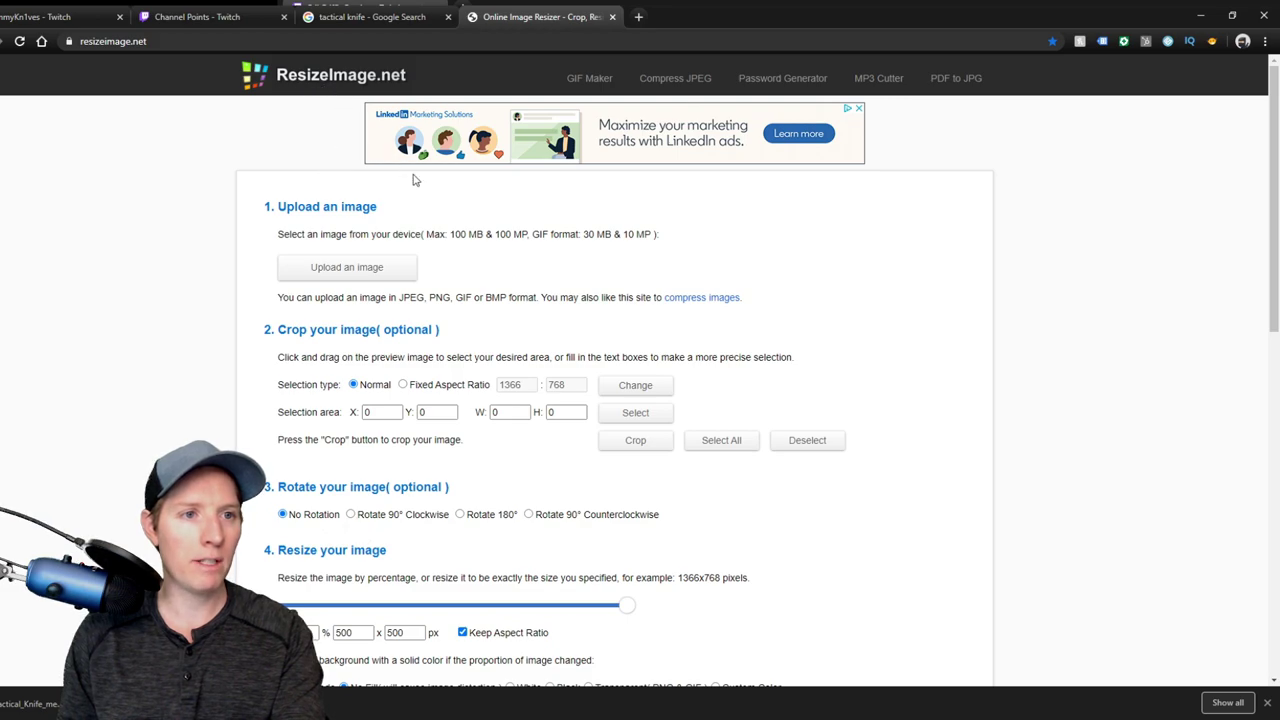
Upload the downloaded Tactical_Knife_menu_icon_MW2 PNG to the image resizer
click(362, 270)
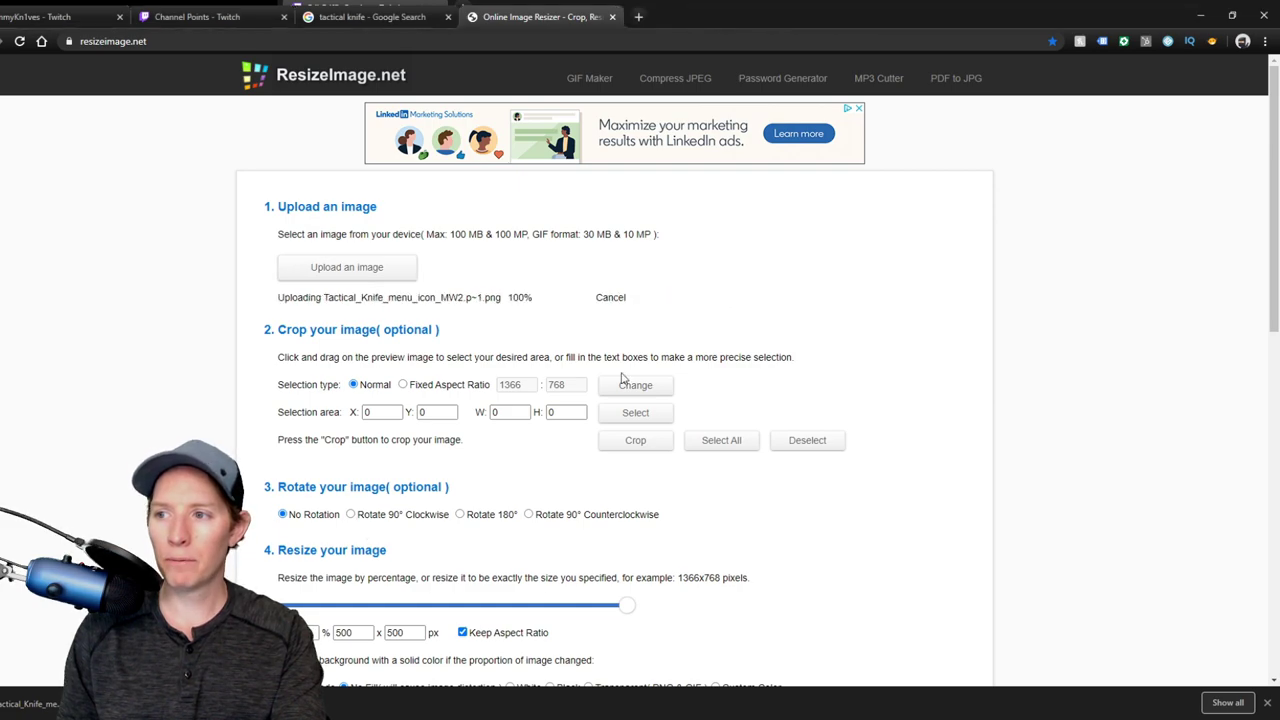
Set the knife image's output size to 112 x 112 px with Keep Aspect Ratio turned off
scroll(558, 357, down, 2)
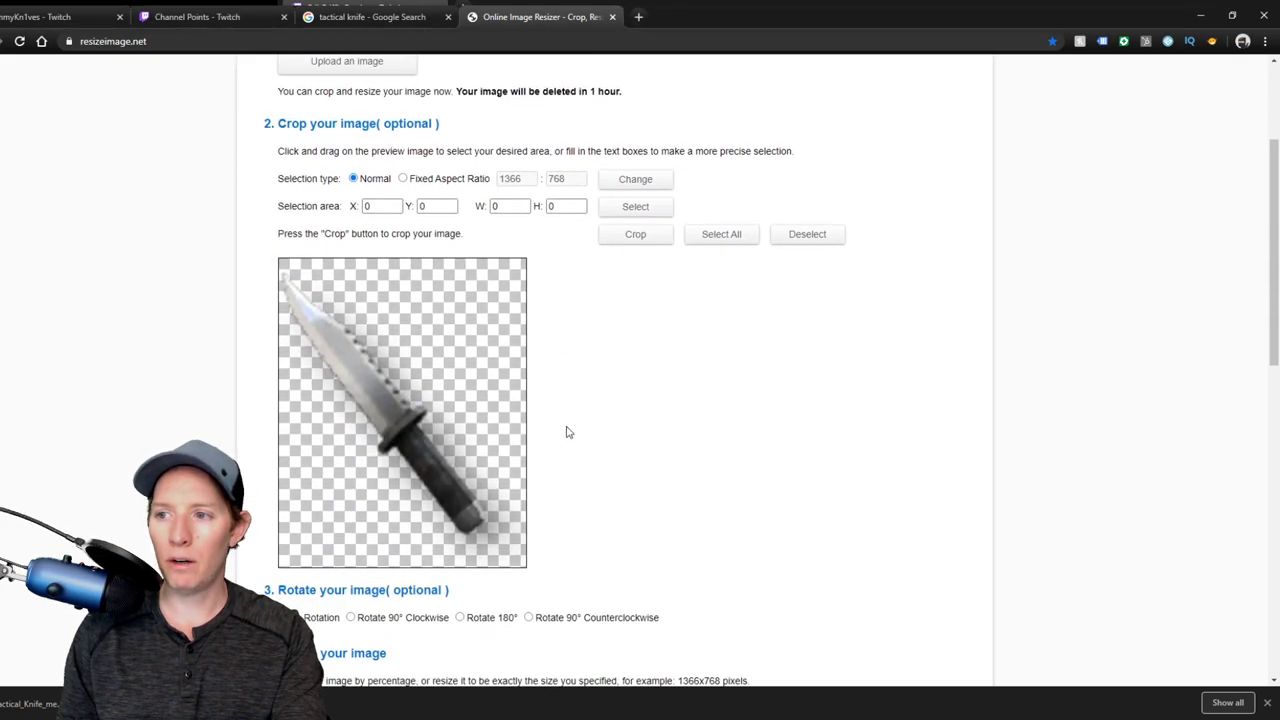
scroll(600, 440, down, 3)
scroll(830, 396, up, 1)
scroll(830, 396, down, 2)
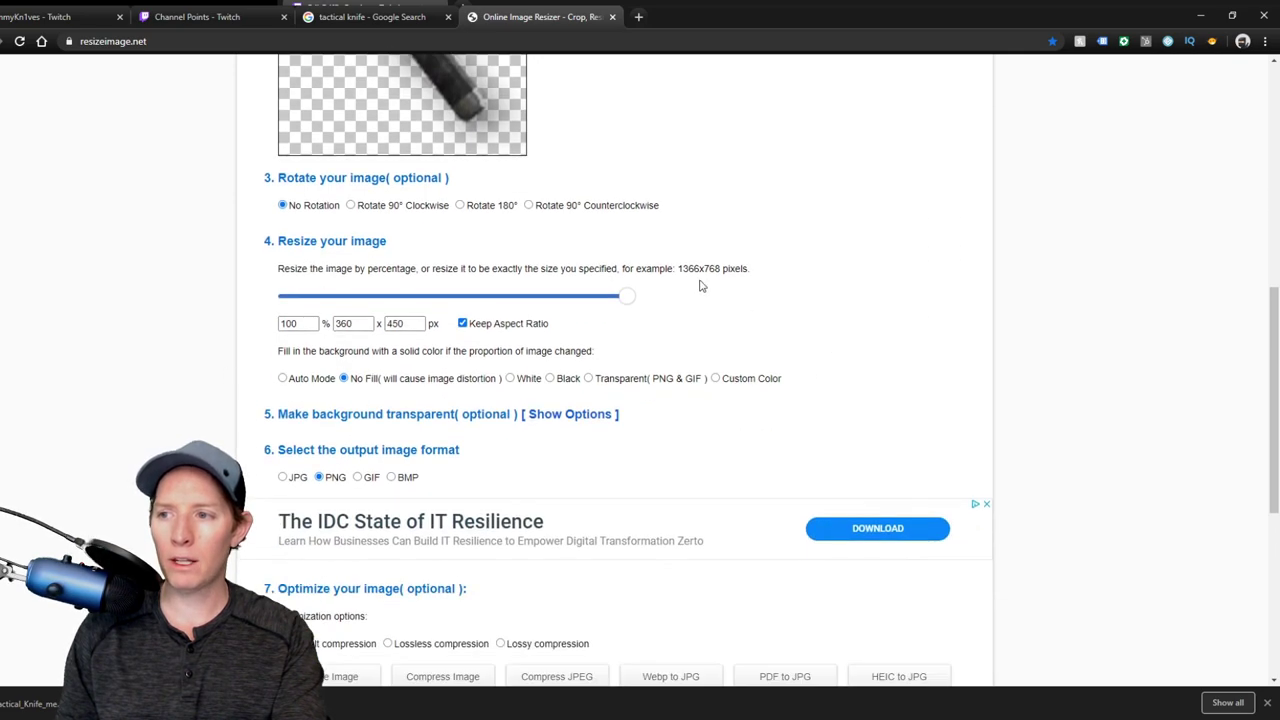
double_click(352, 323)
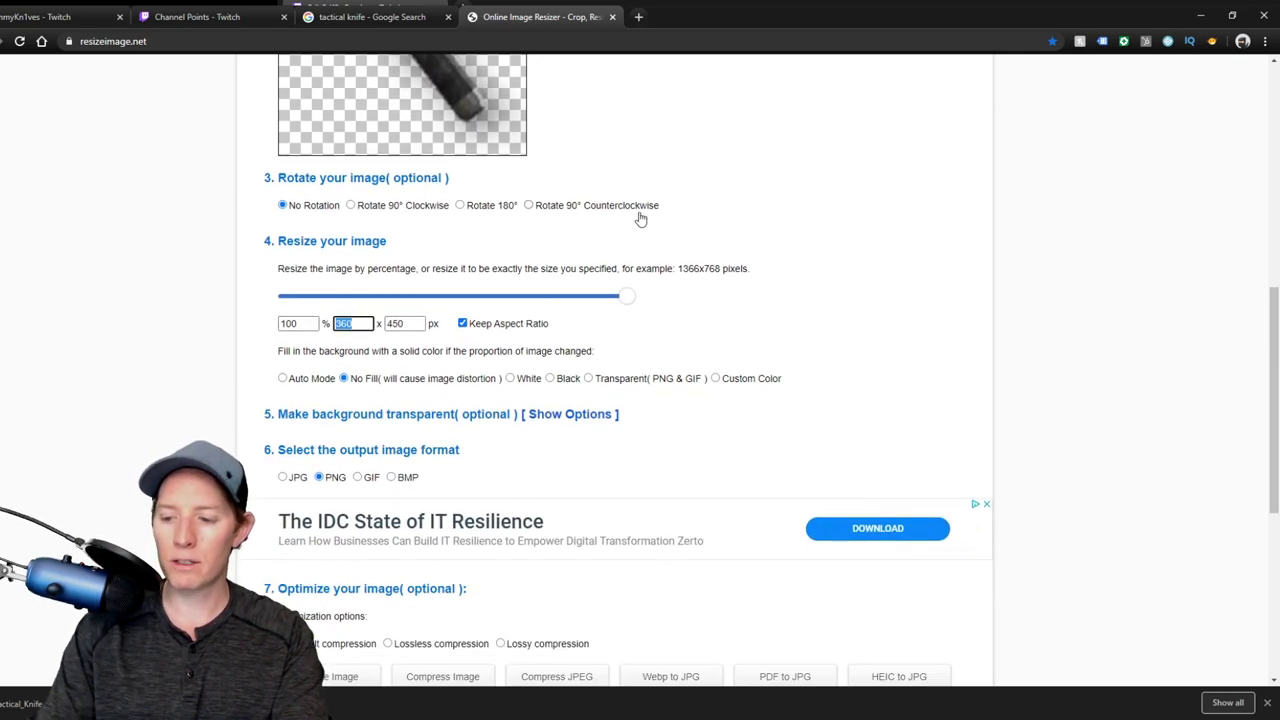
text(112)
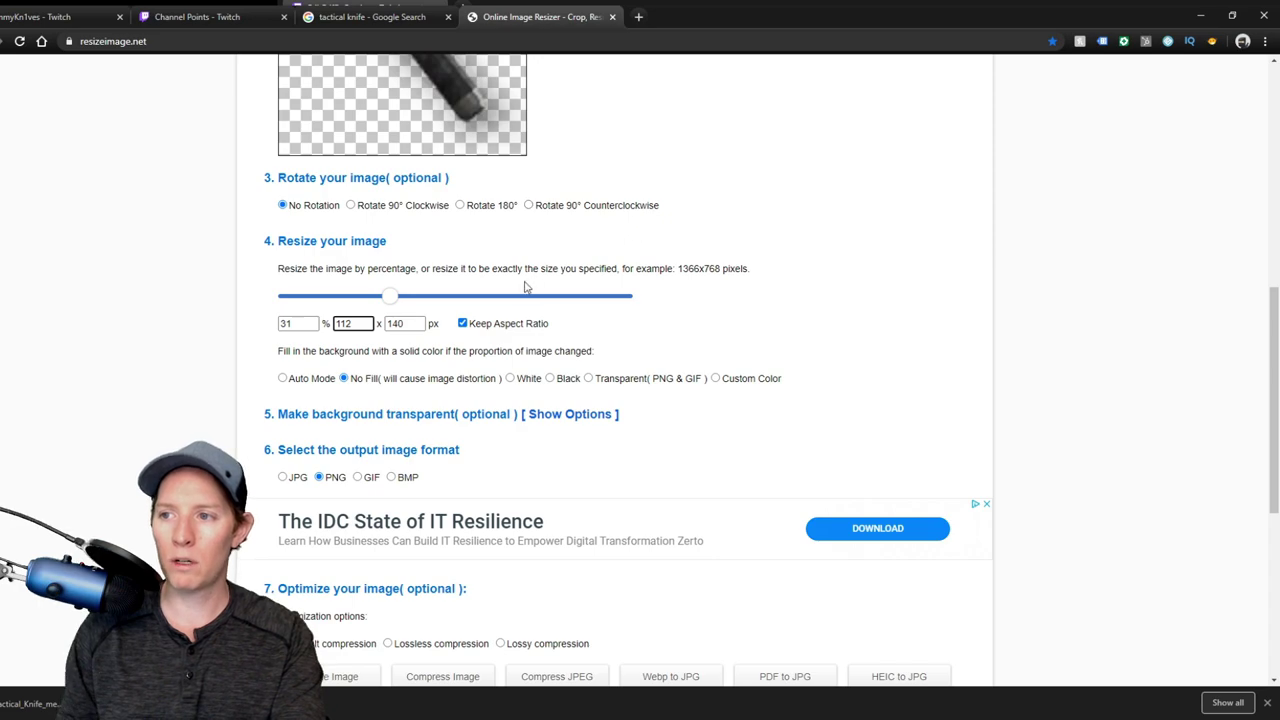
click(481, 326)
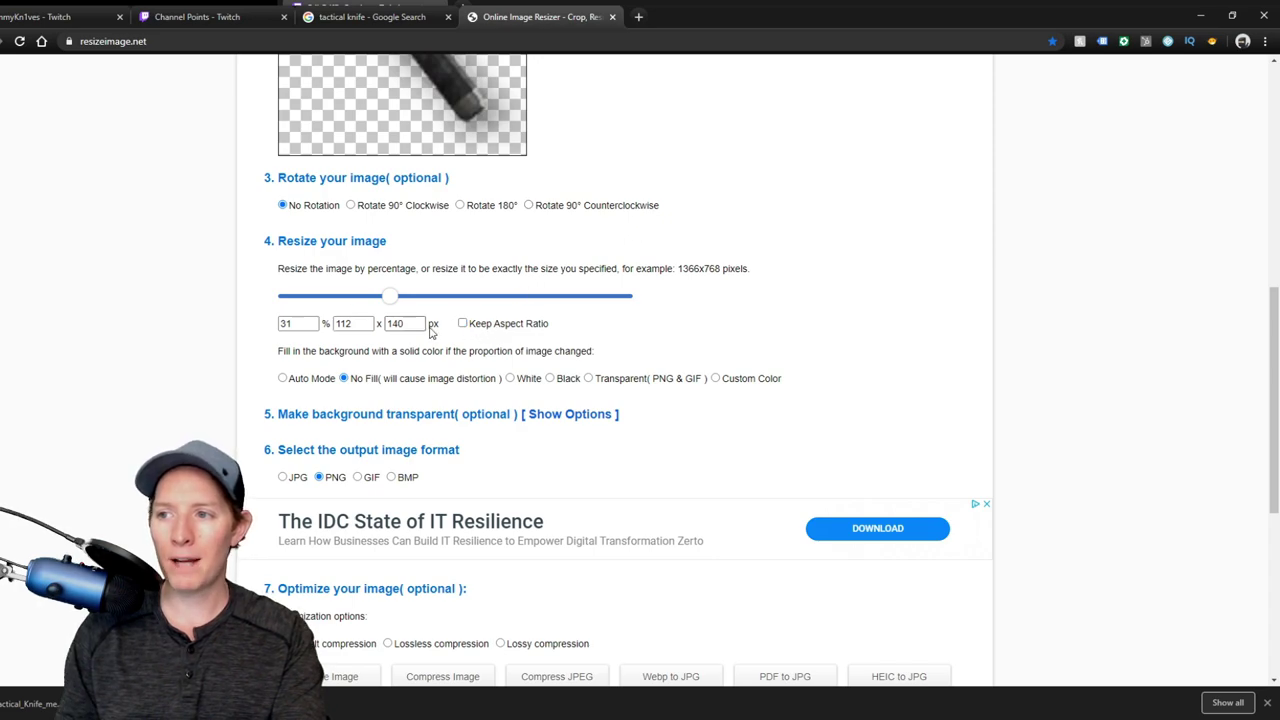
scroll(432, 335, up, 1)
drag(424, 393, 386, 395)
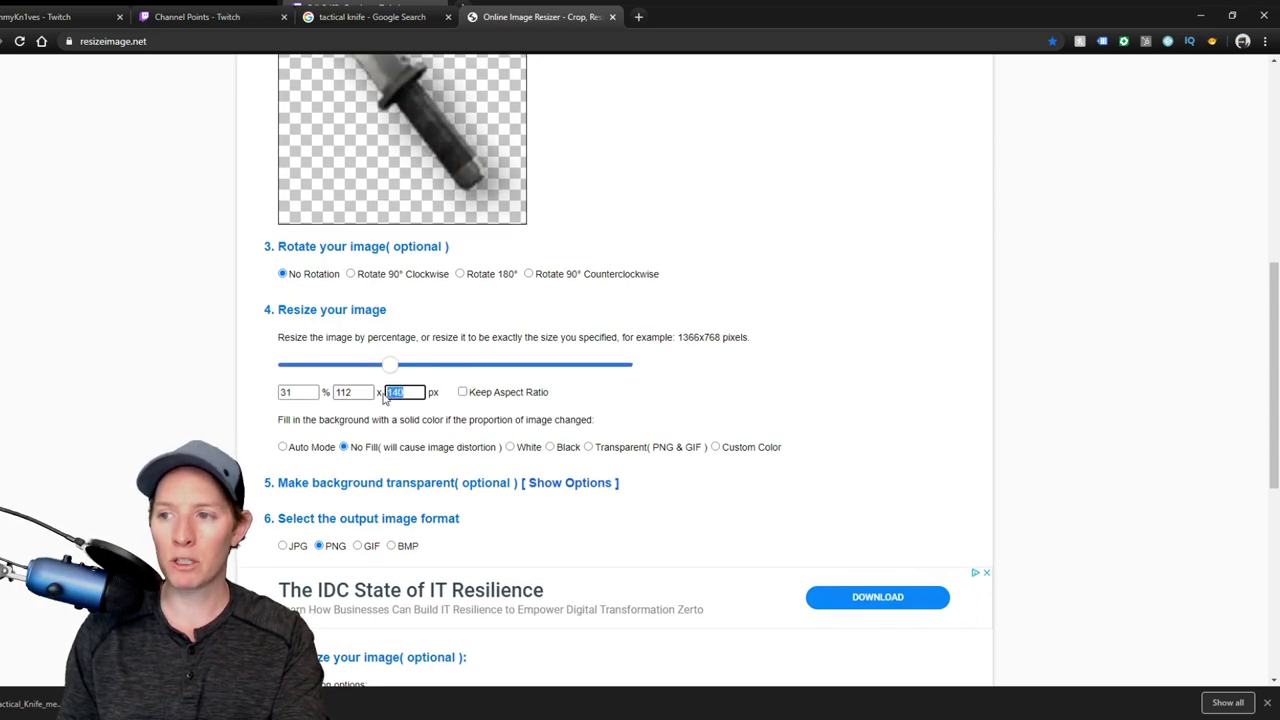
text(112)
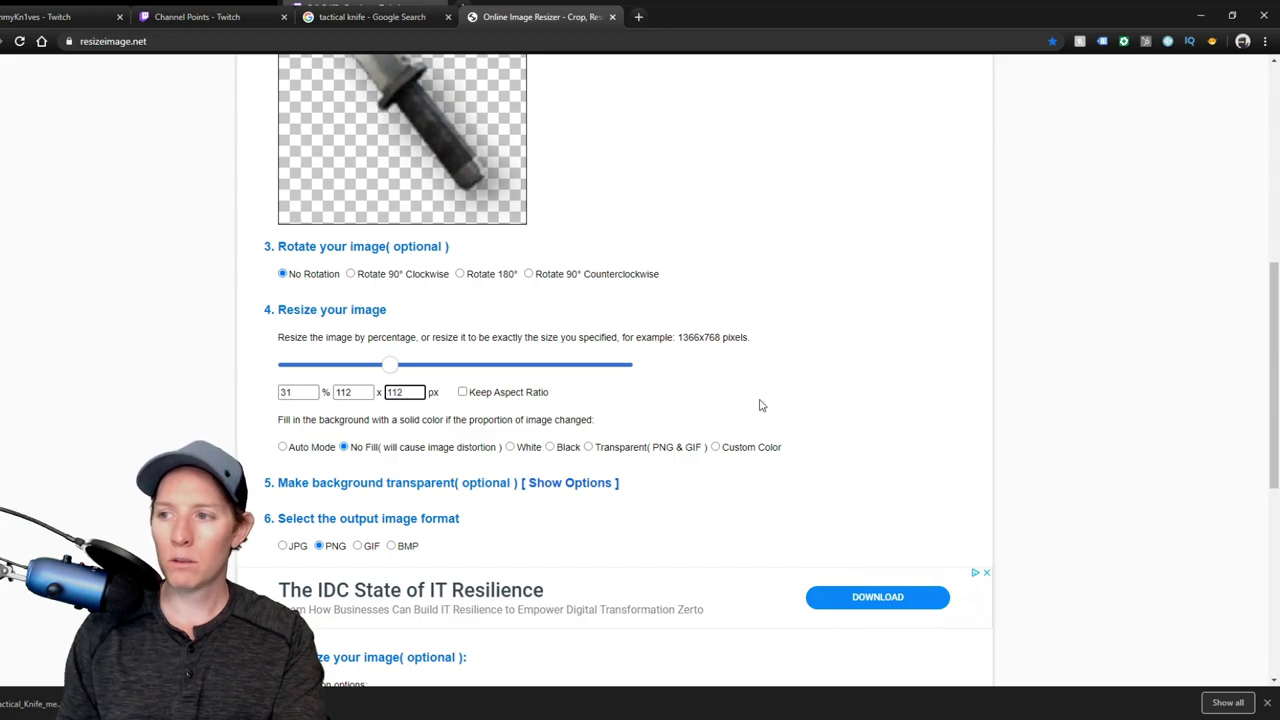
click(760, 405)
Resize the knife image to 112x112 as a PNG with default compression and download the result
scroll(791, 383, down, 4)
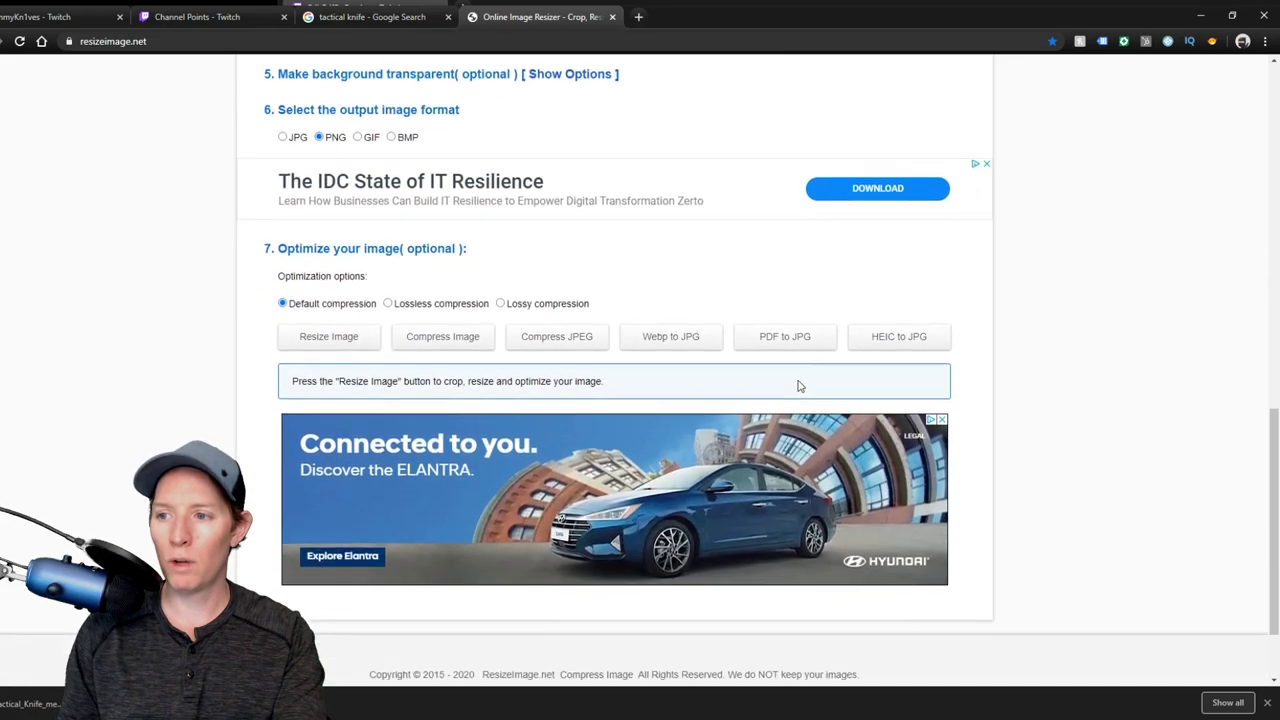
scroll(800, 384, up, 1)
scroll(700, 376, down, 1)
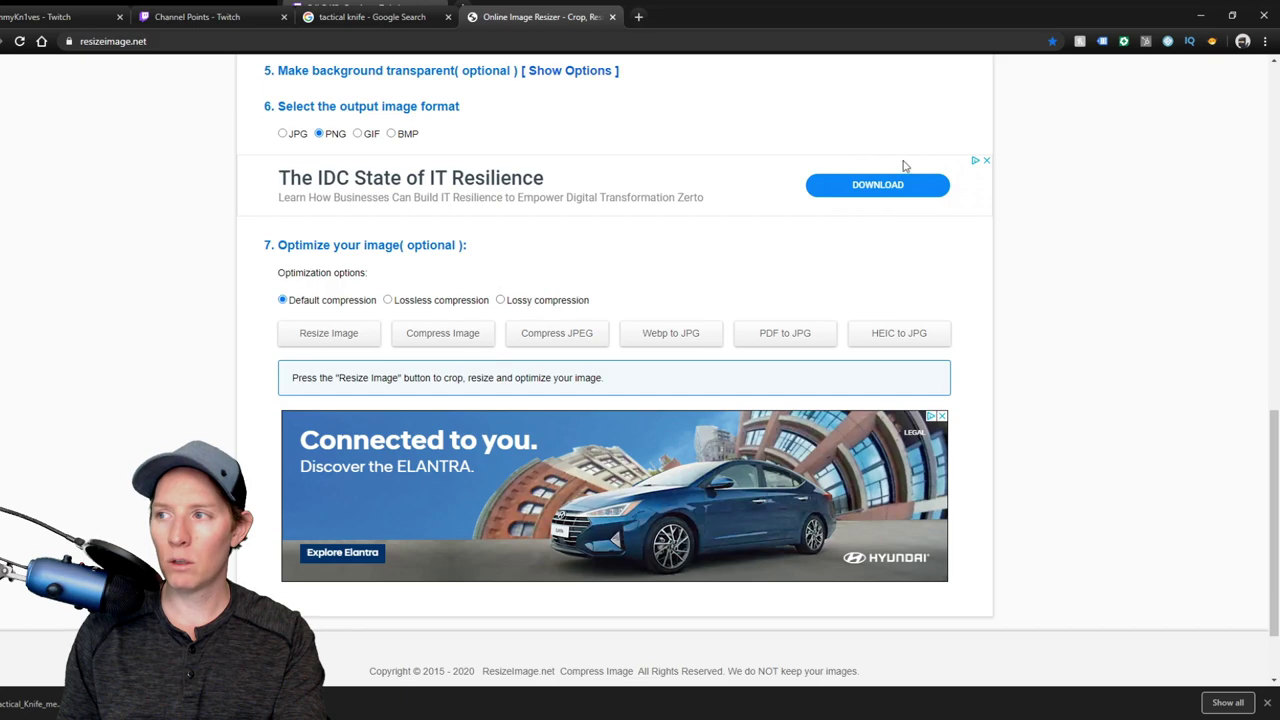
scroll(525, 310, down, 1)
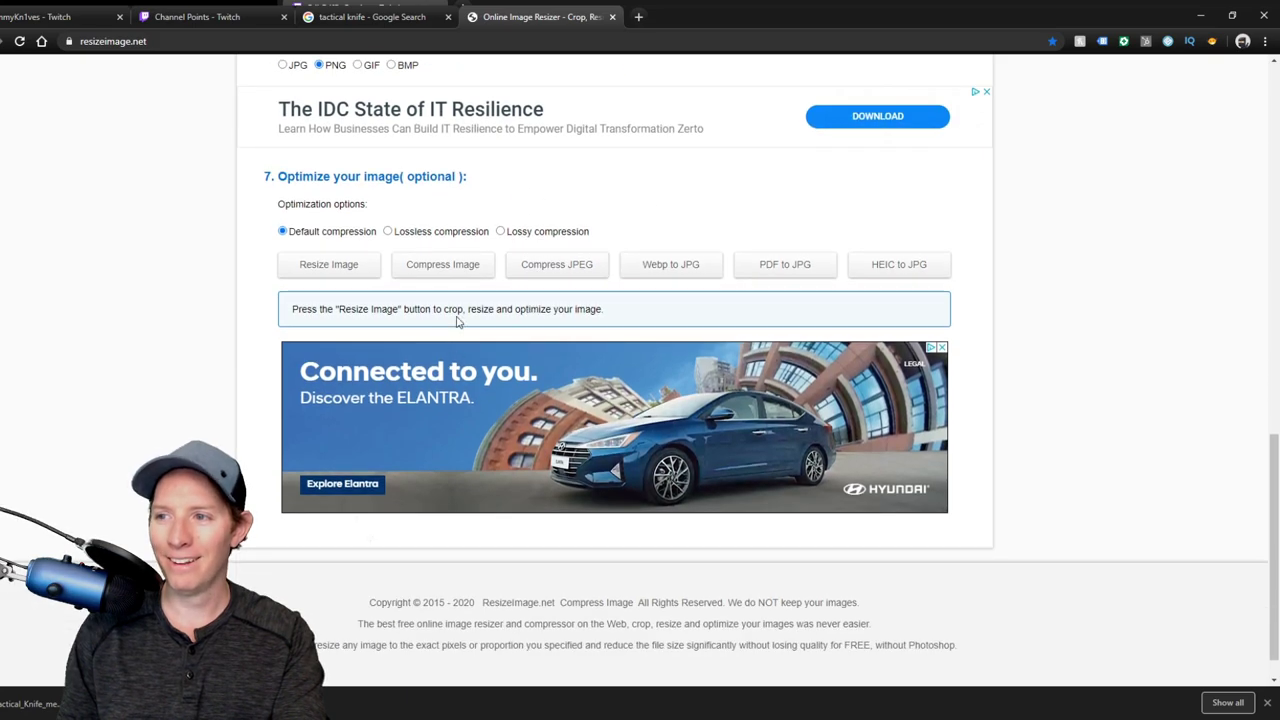
scroll(397, 305, up, 1)
click(340, 341)
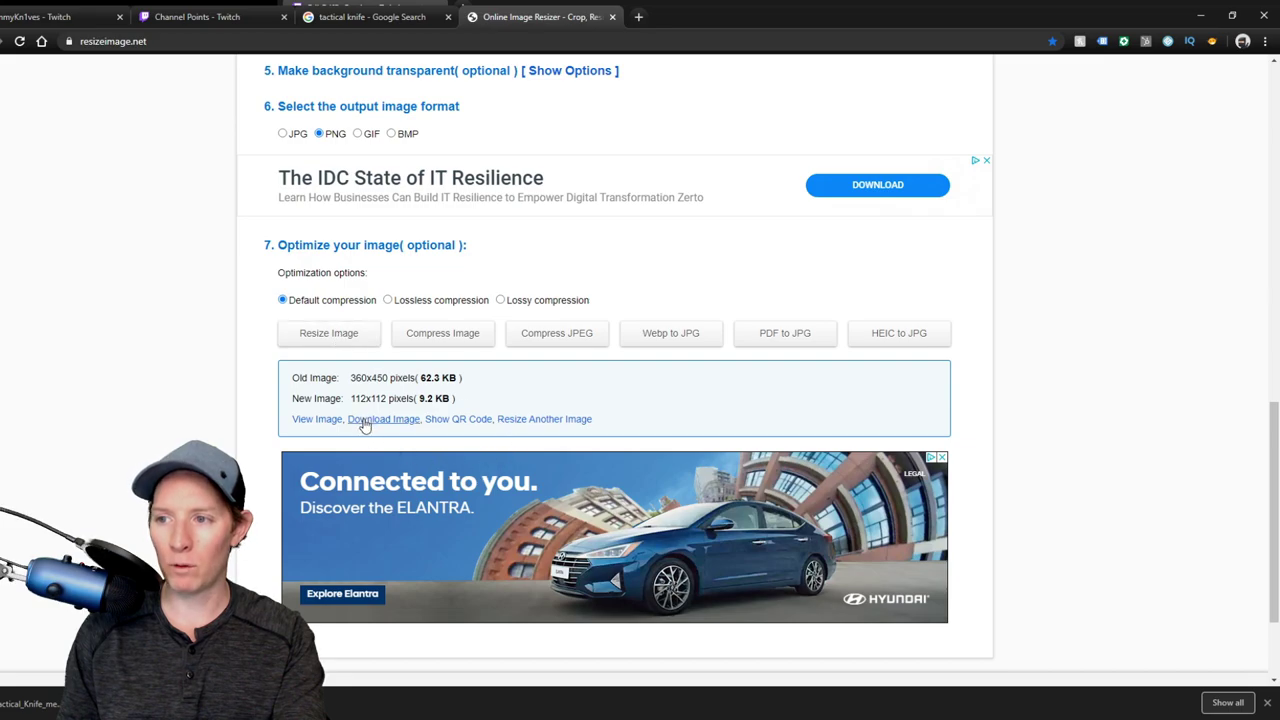
click(365, 420)
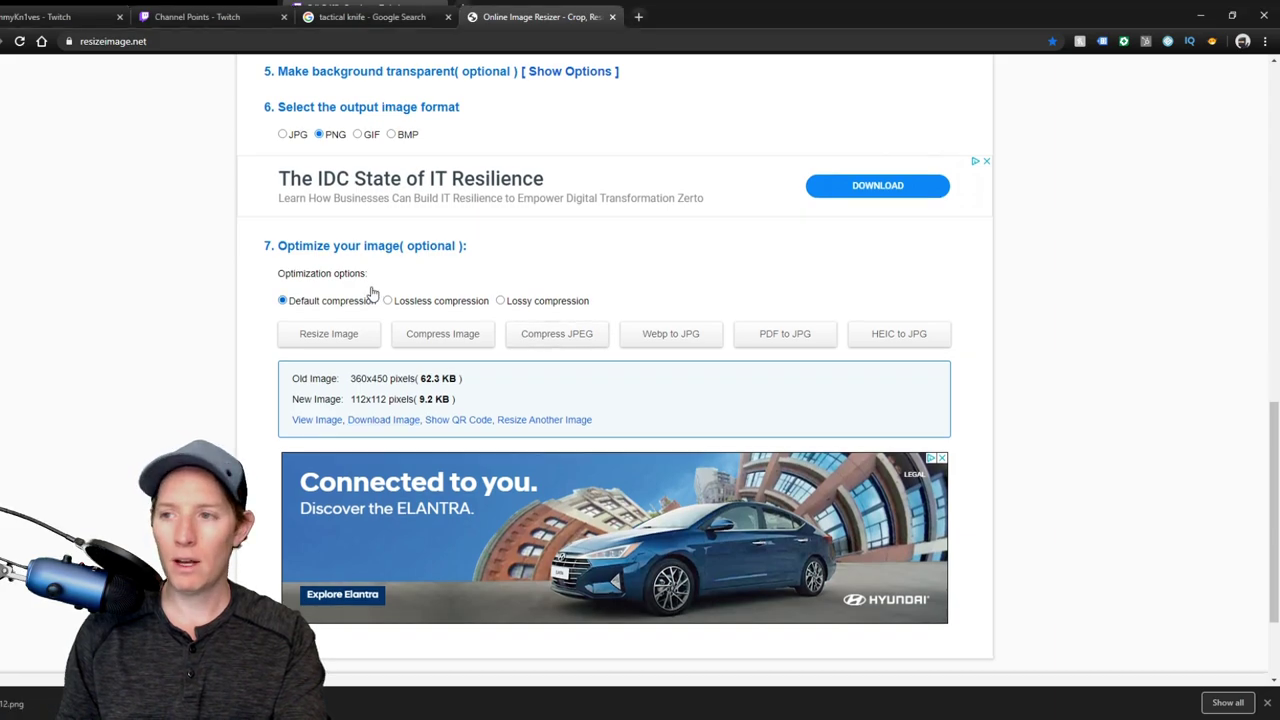
Check the icon sizes required on the Twitch points page and set the resizer's output size to 56 x 56 px
scroll(375, 293, up, 3)
scroll(380, 297, up, 1)
double_click(346, 323)
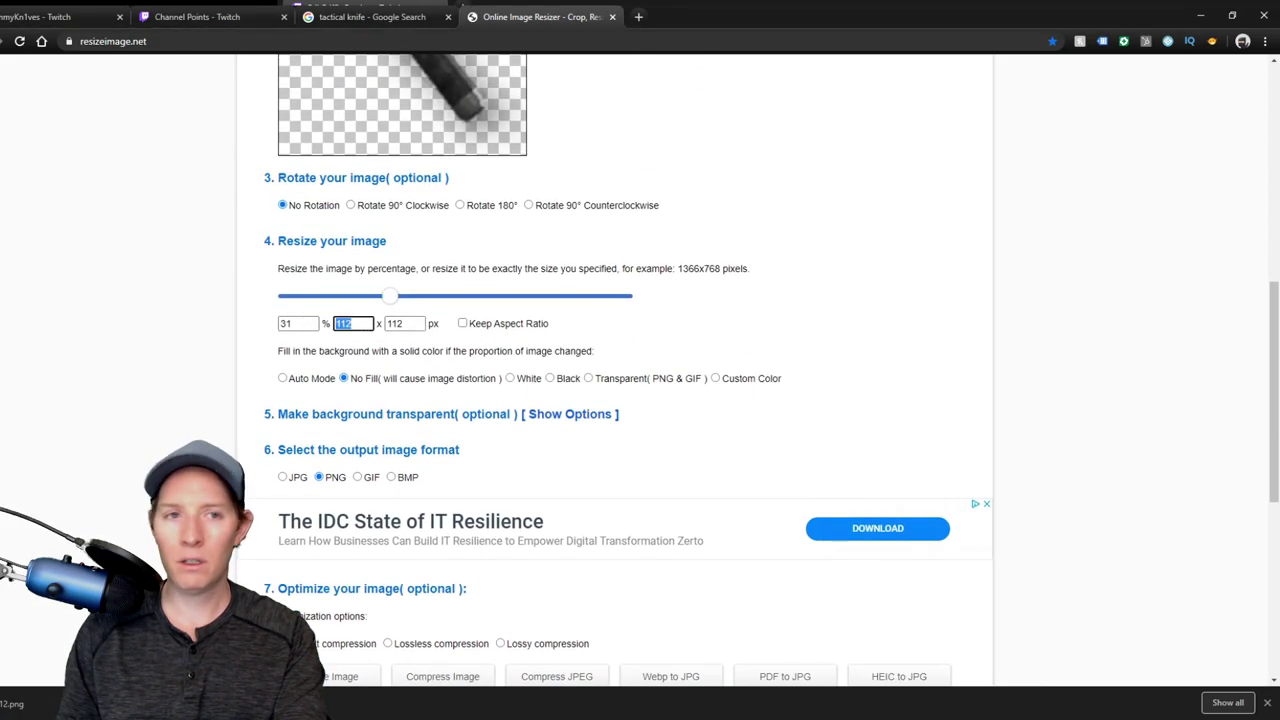
click(205, 16)
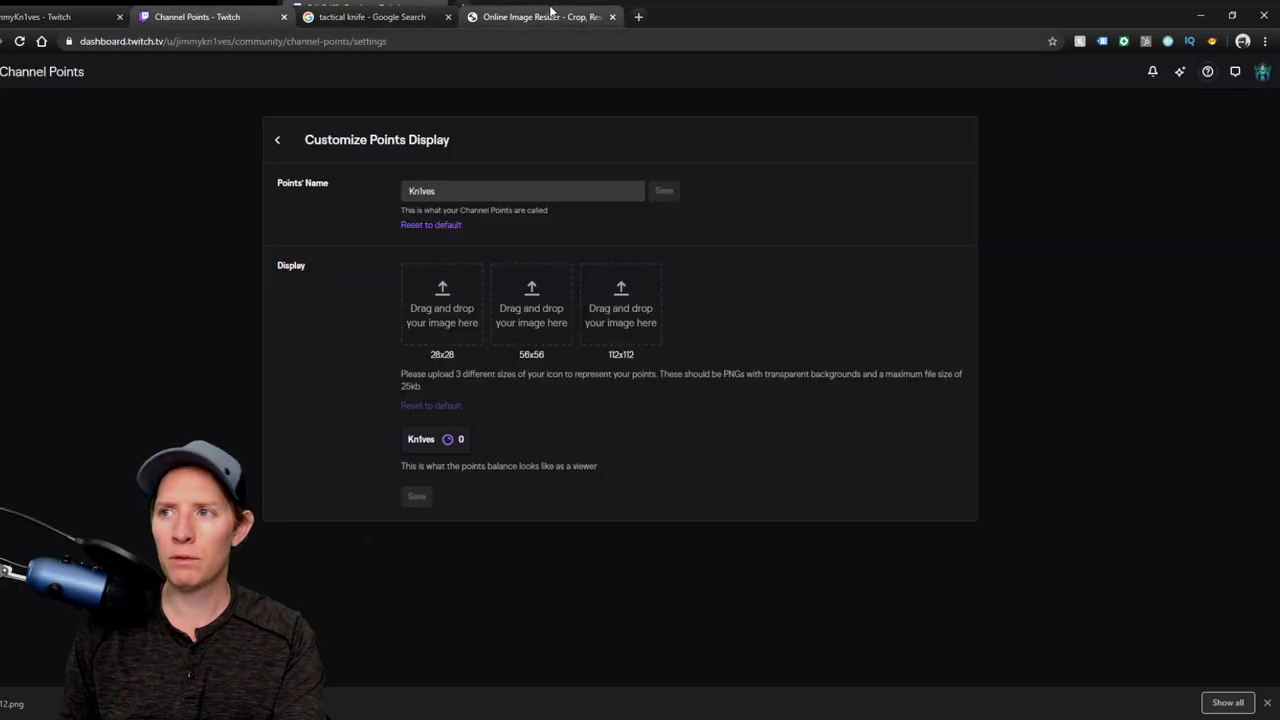
click(548, 14)
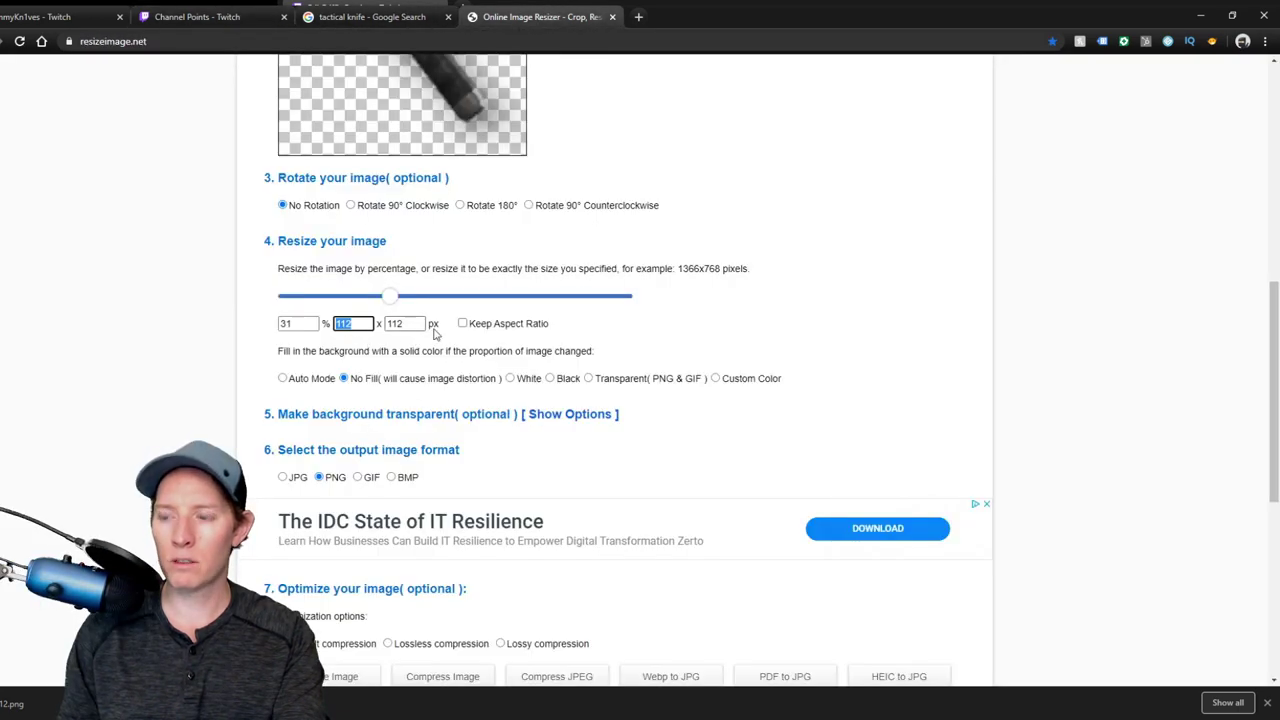
text(56)
key(Tab)
text(56)
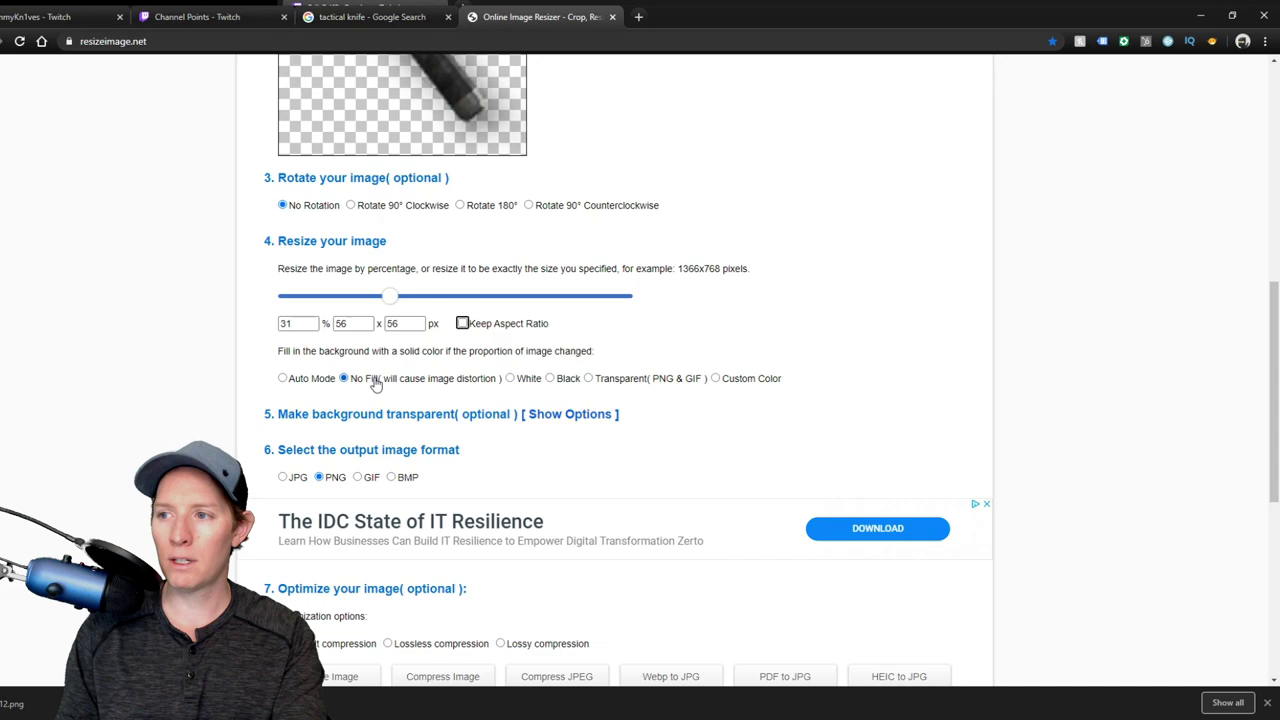
Generate the 56x56 knife image and save it to the computer as 56.png
scroll(380, 390, down, 3)
click(353, 407)
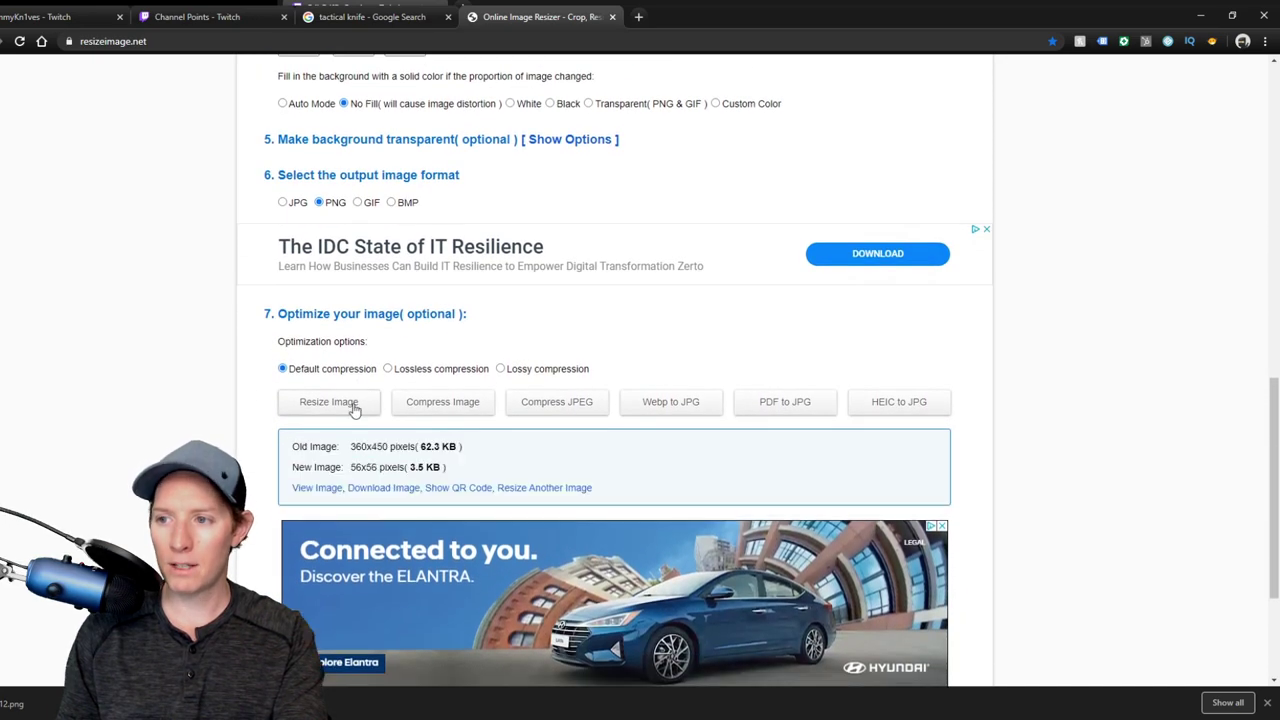
click(382, 488)
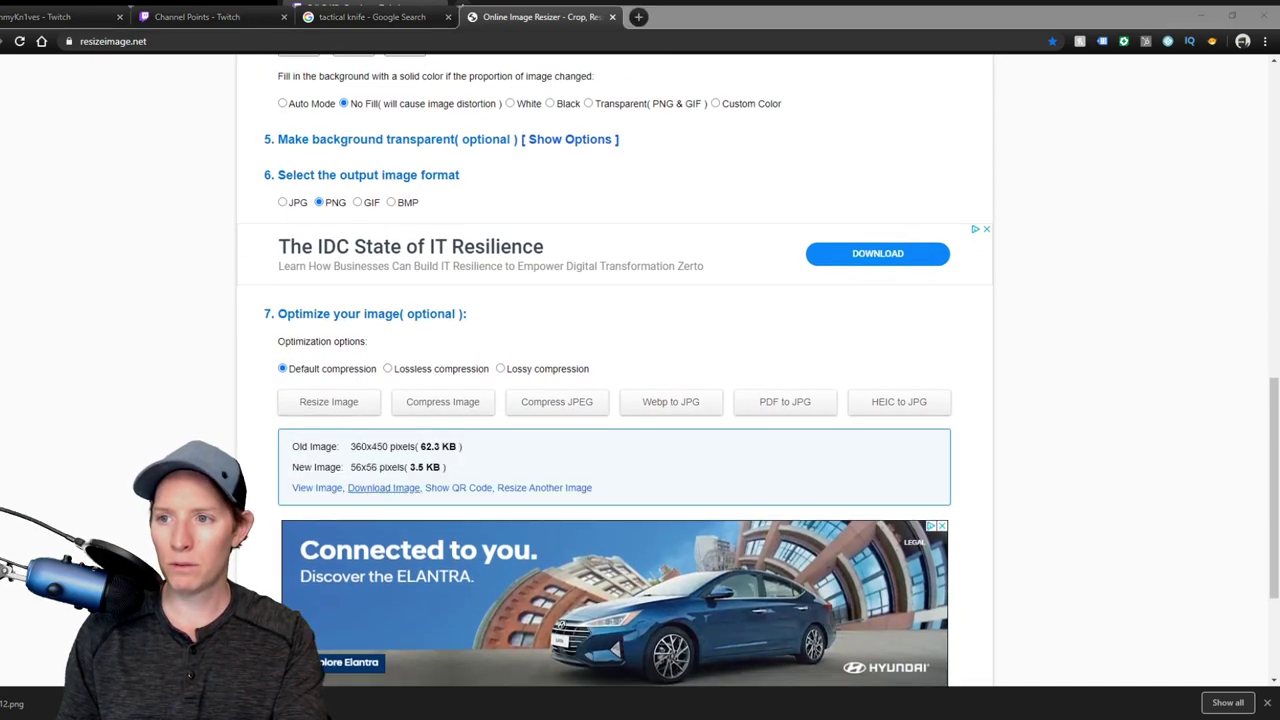
key(Return)
Set the knife image's output size to 28 x 28 px, keeping the aspect ratio unlocked
scroll(434, 312, up, 1)
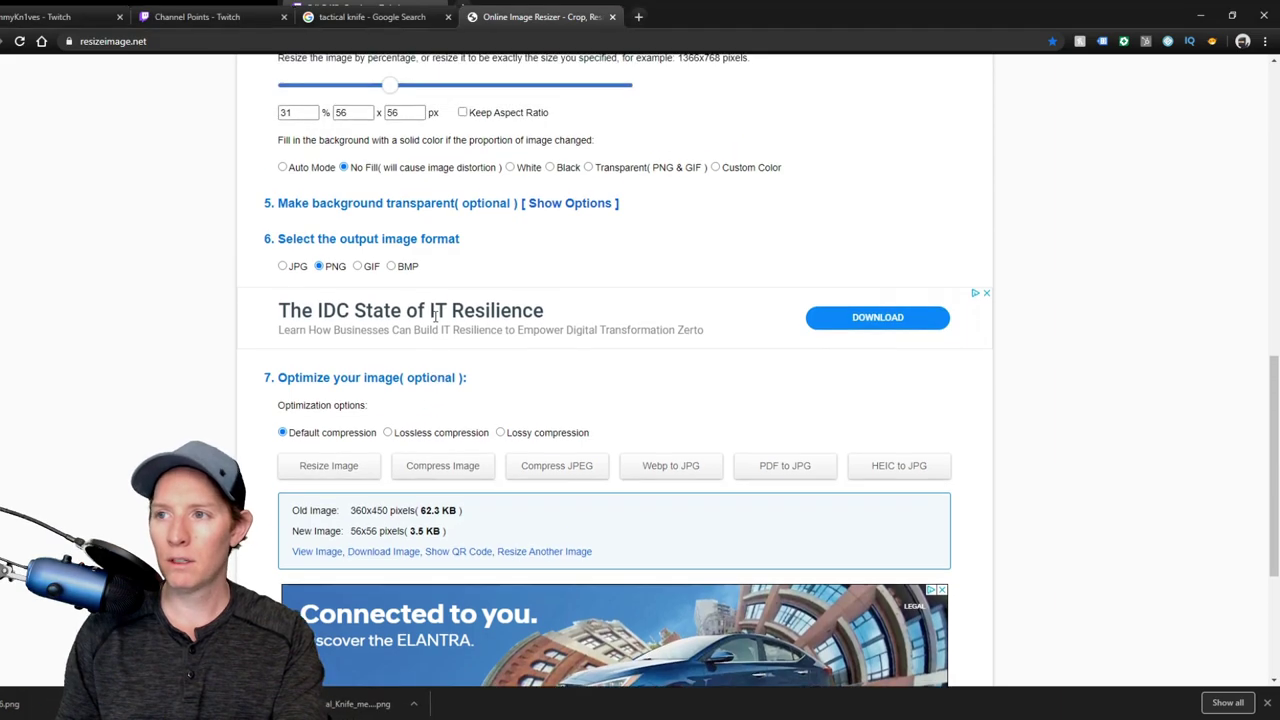
scroll(434, 312, up, 2)
double_click(350, 254)
text(28)
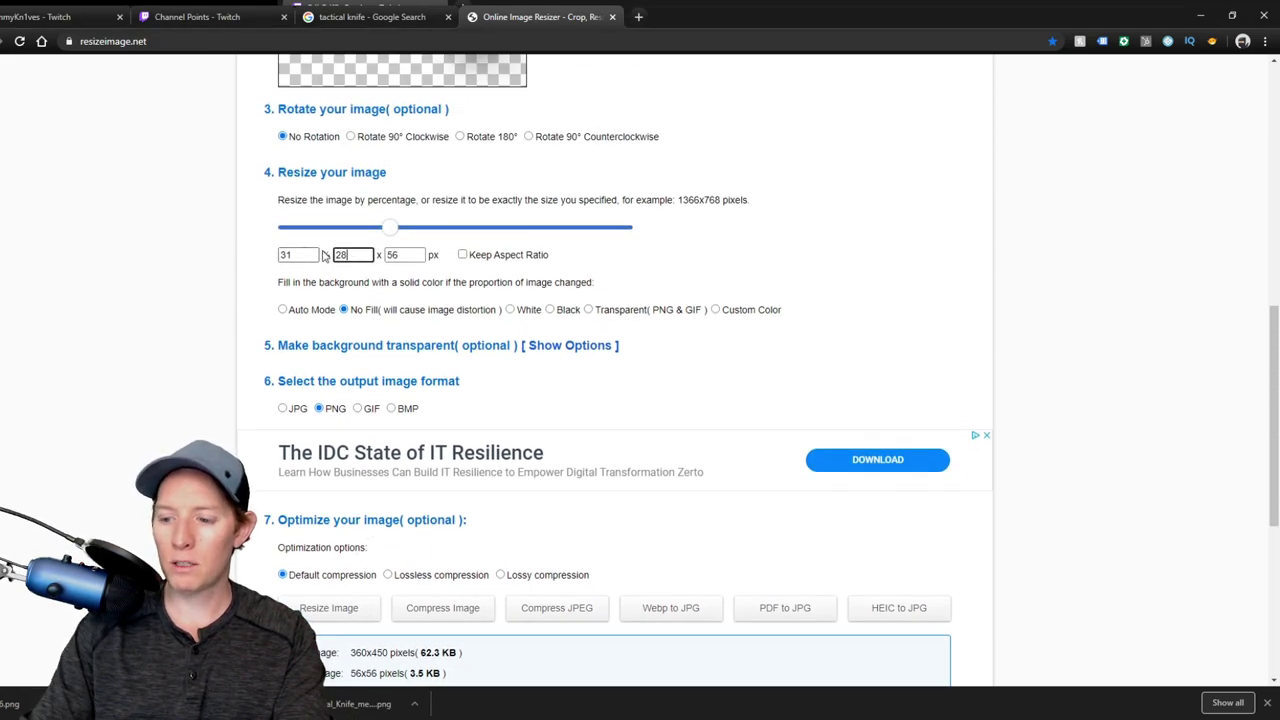
key(Tab)
text(28)
click(462, 254)
Generate the 28x28 knife image and download it to the computer
scroll(400, 310, down, 2)
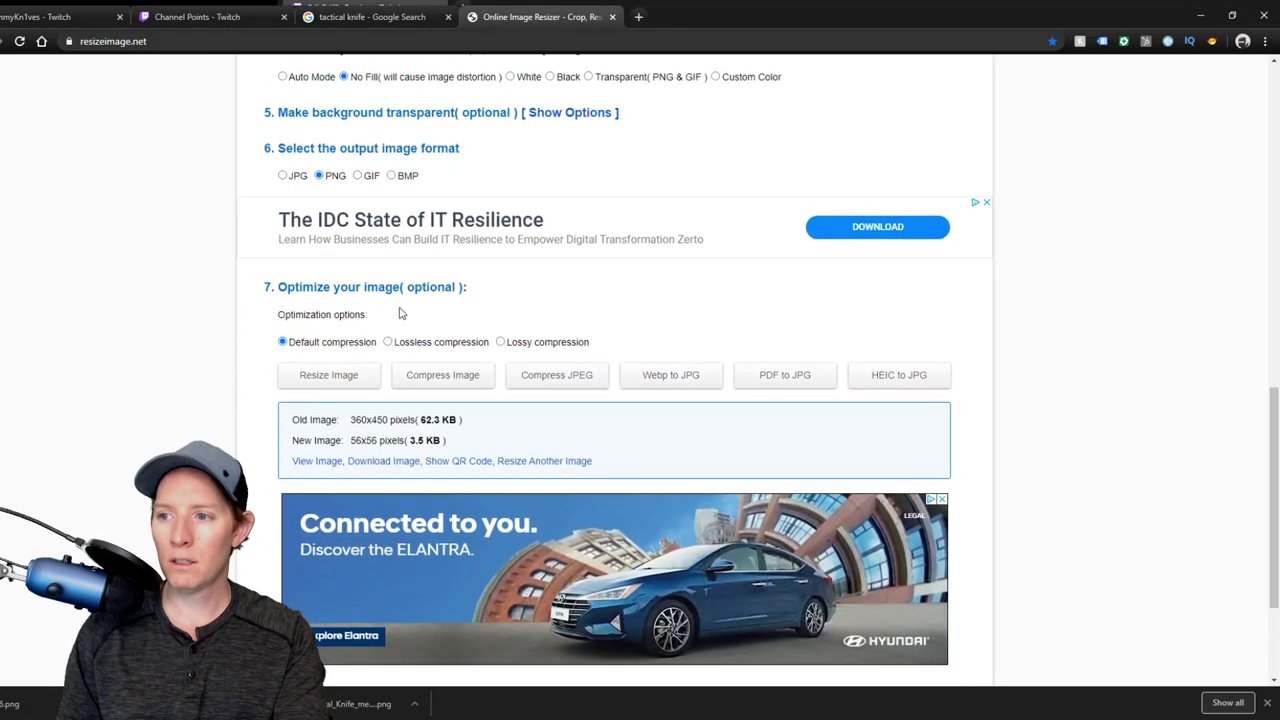
click(331, 333)
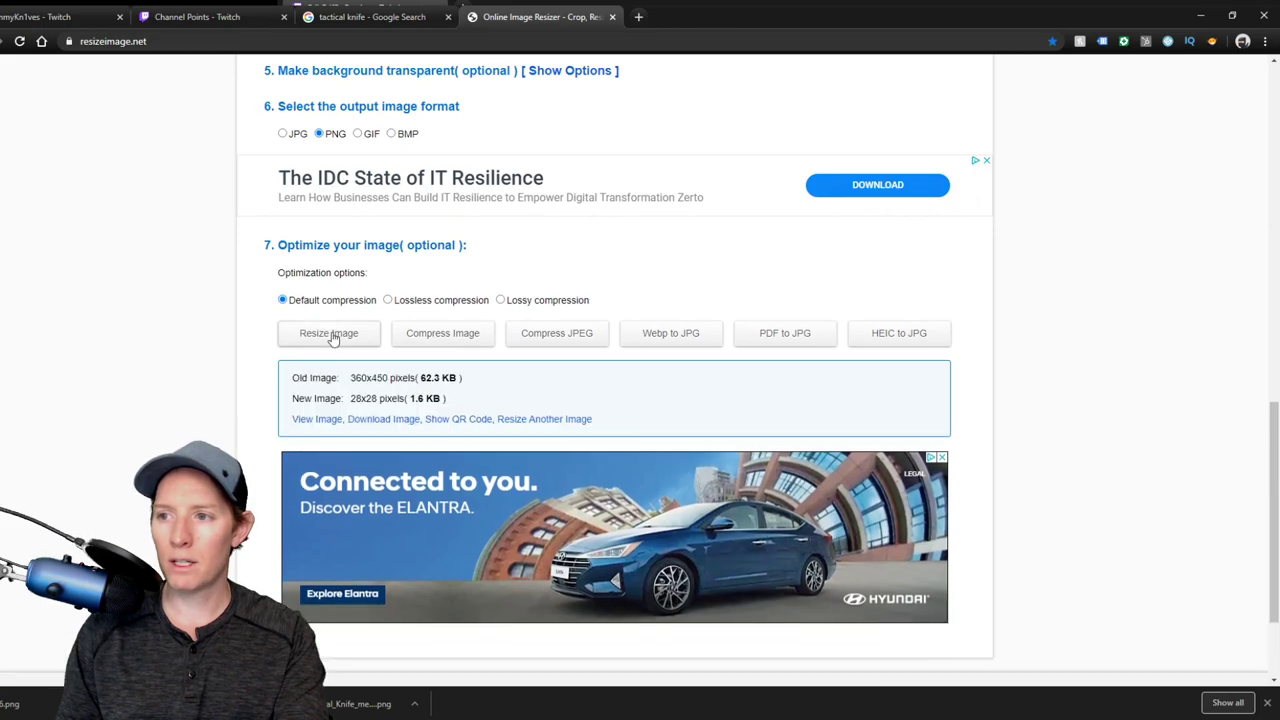
click(384, 420)
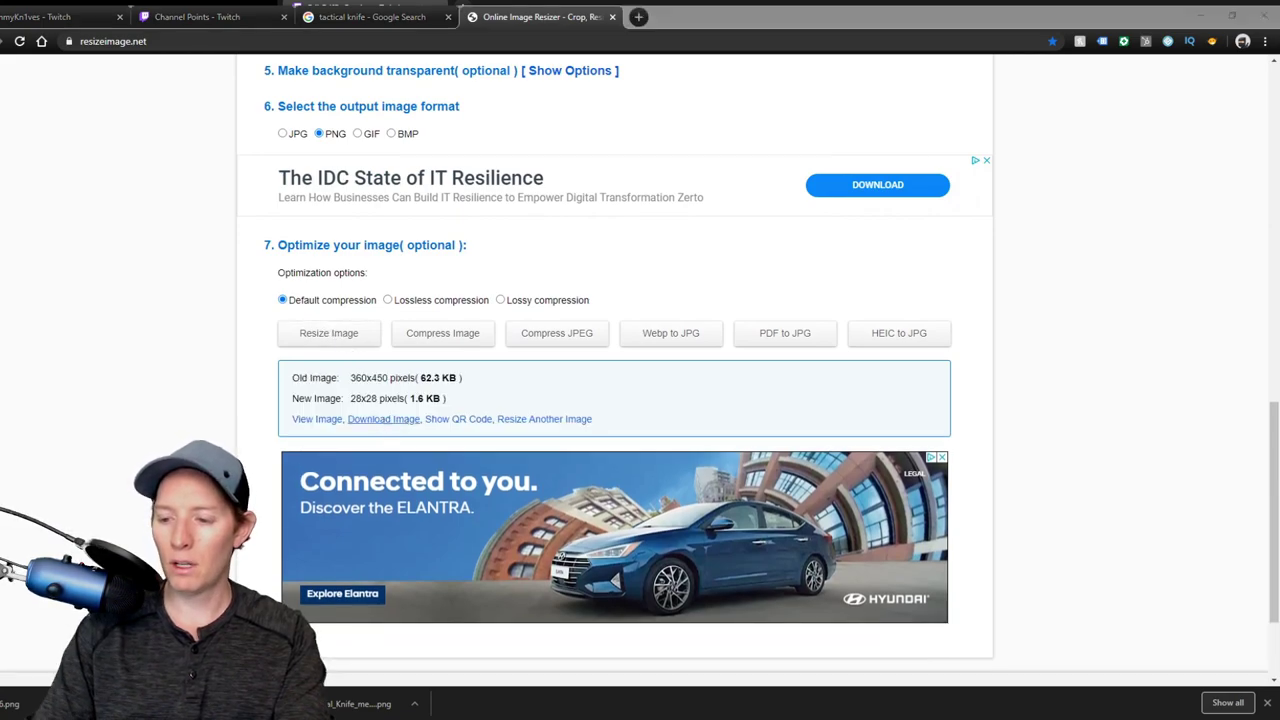
key(Return)
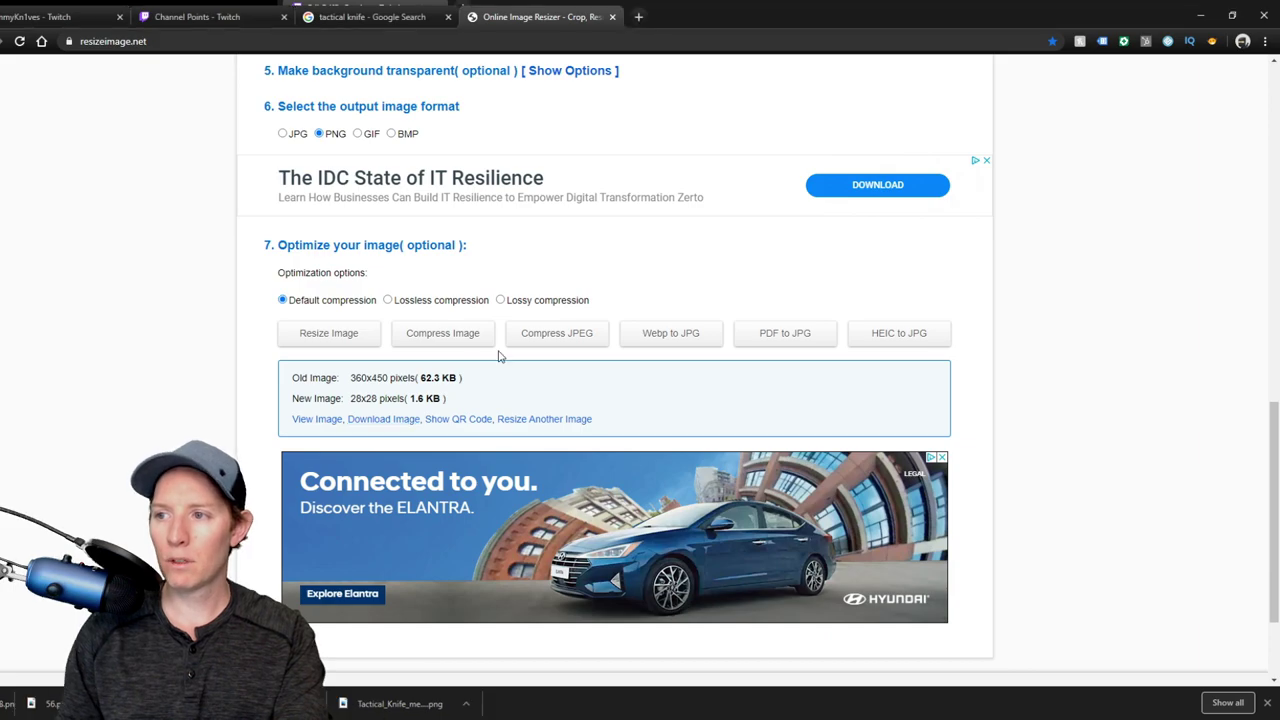
scroll(155, 300, up, 1)
scroll(155, 300, up, 1)
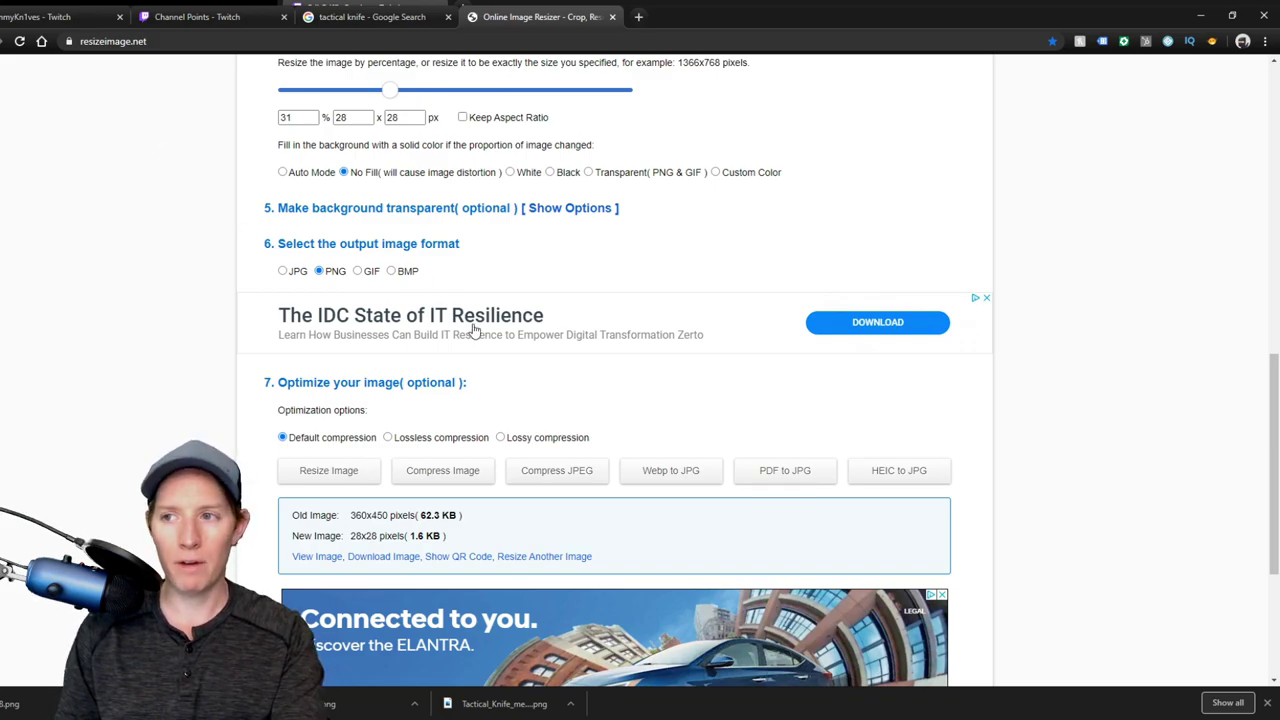
scroll(474, 330, up, 1)
scroll(471, 329, down, 1)
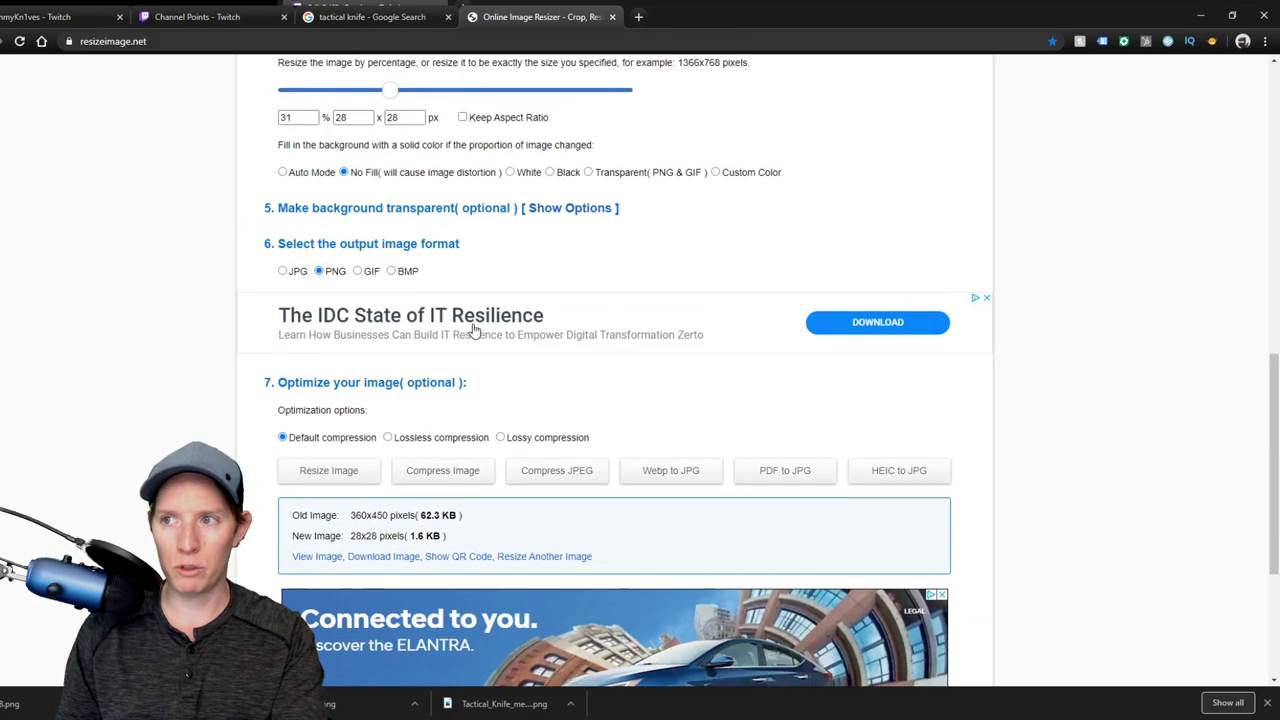
Upload the resized knife images to the 28x28, 56x56 and 112x112 display slots in Twitch and save the points display
click(229, 17)
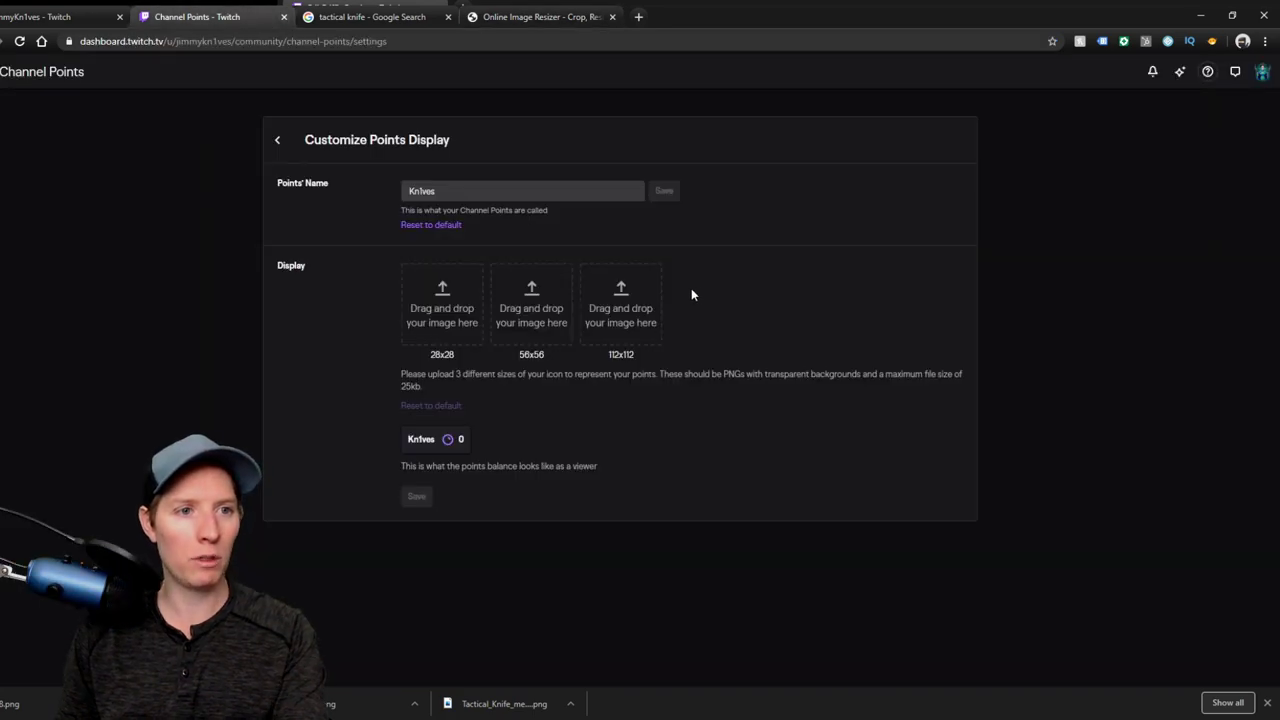
click(466, 316)
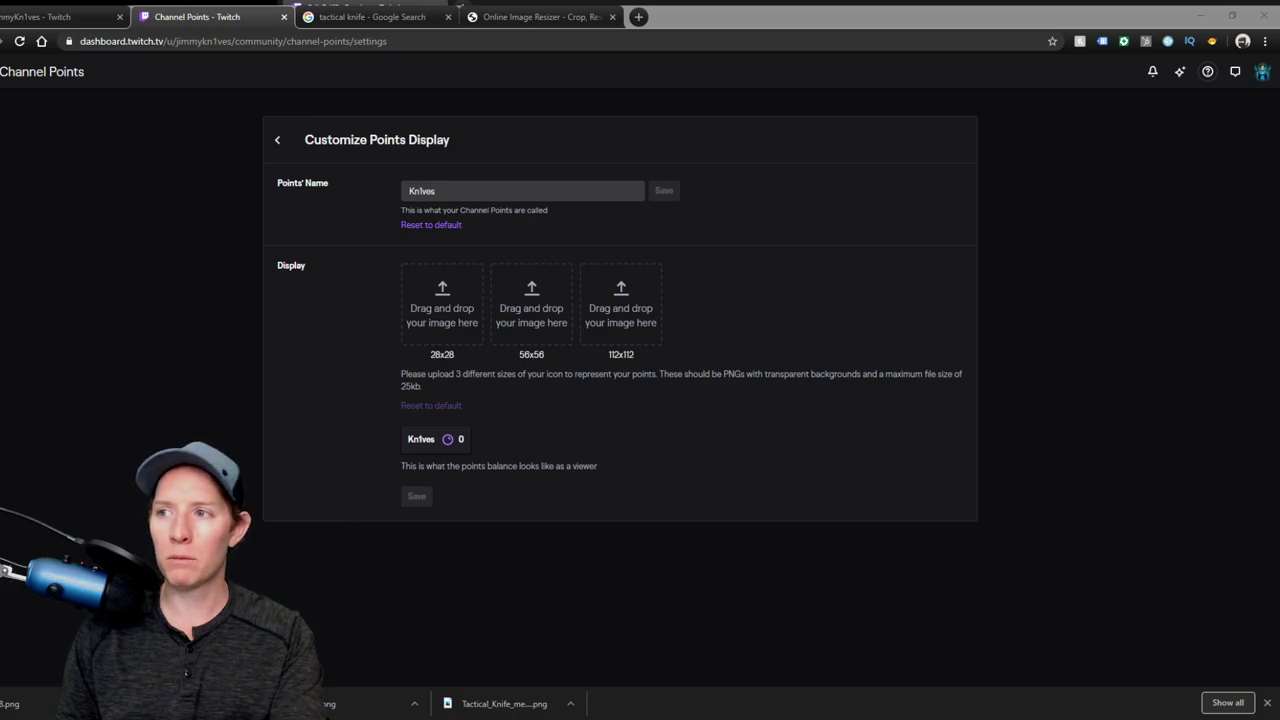
key(Return)
click(531, 298)
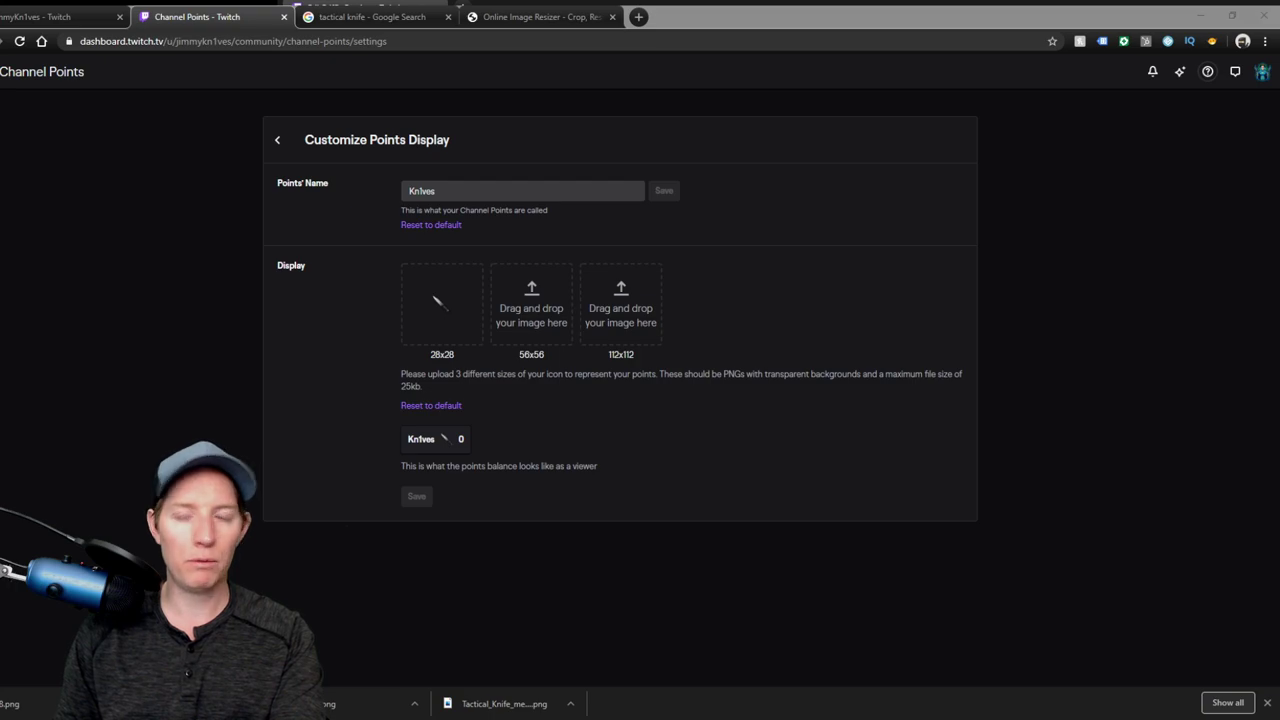
key(Return)
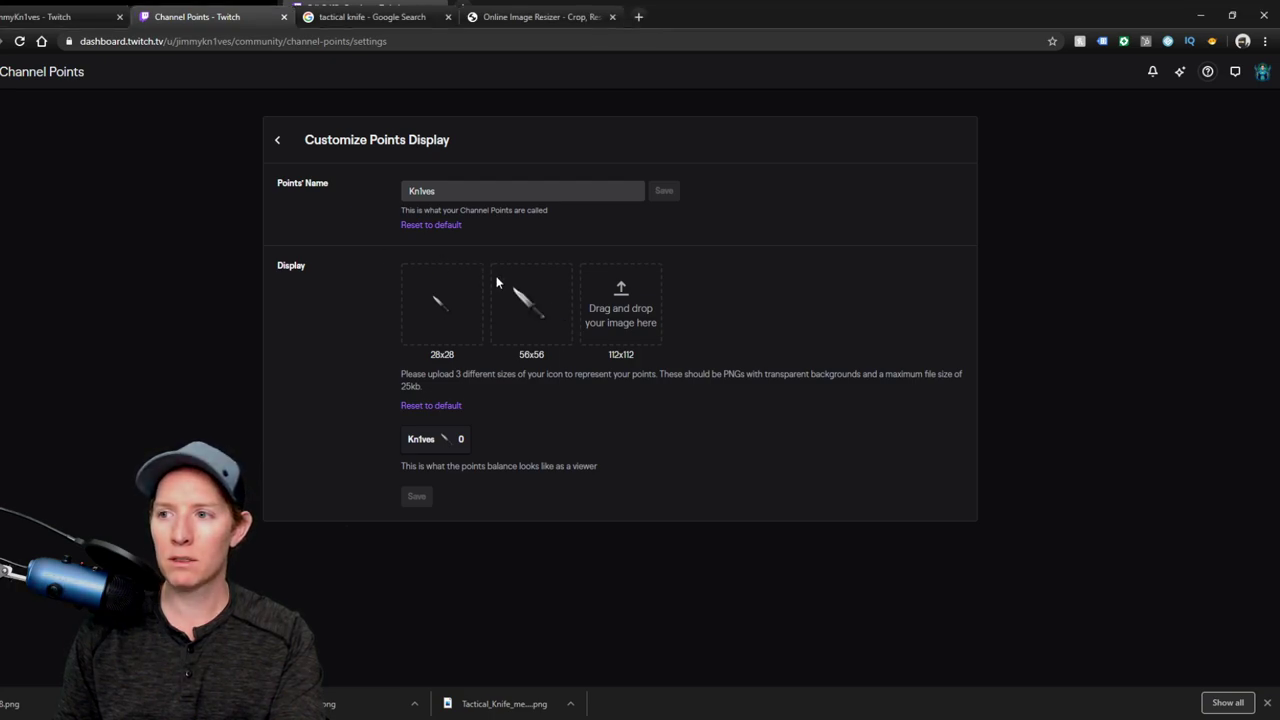
click(621, 312)
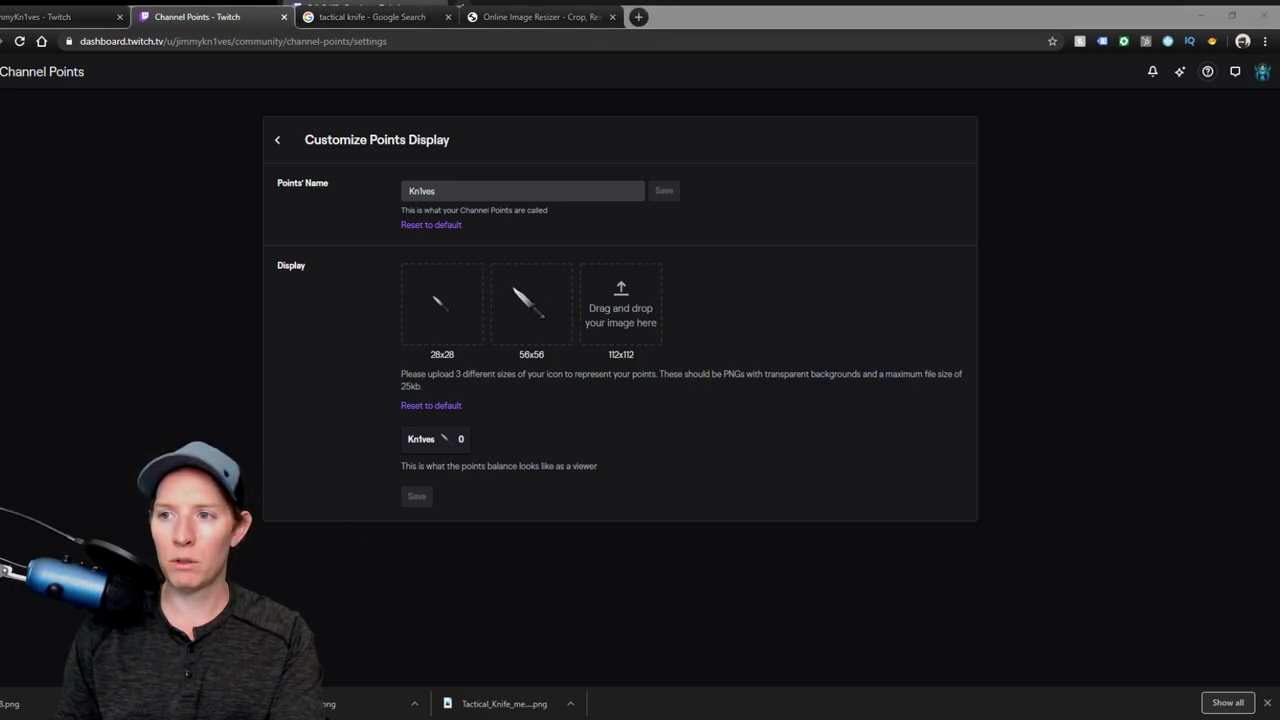
key(Return)
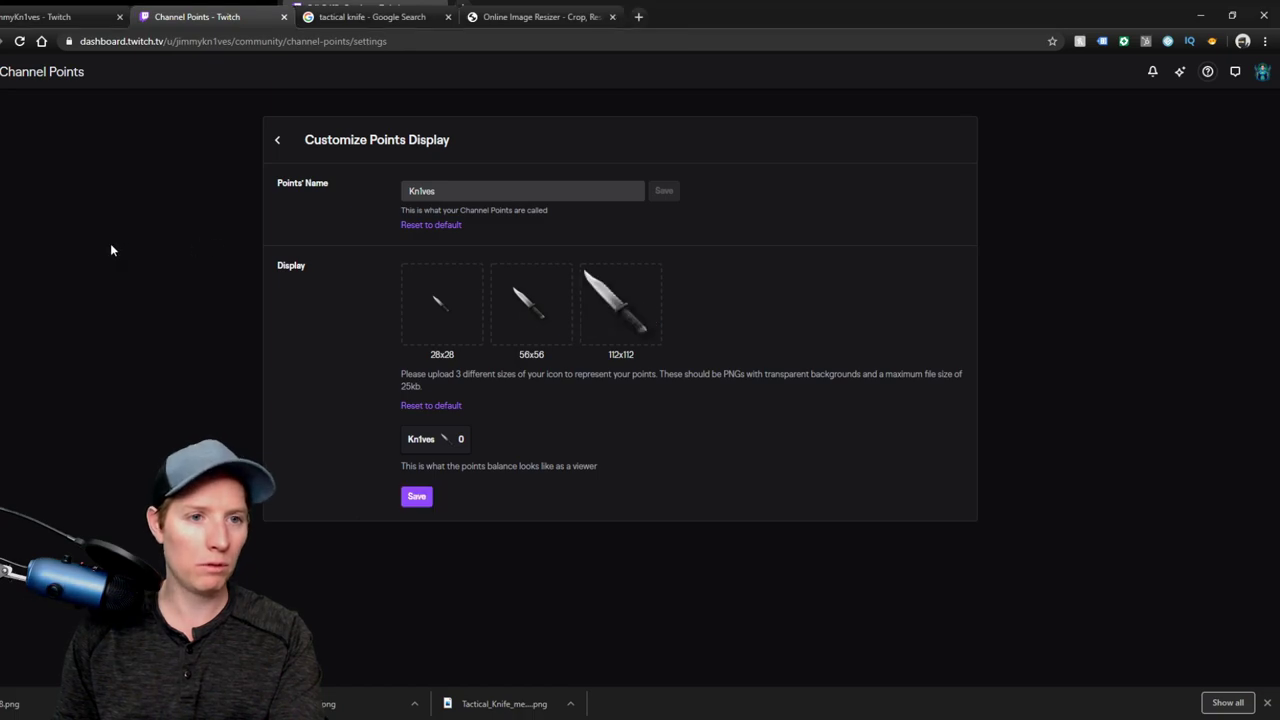
click(420, 502)
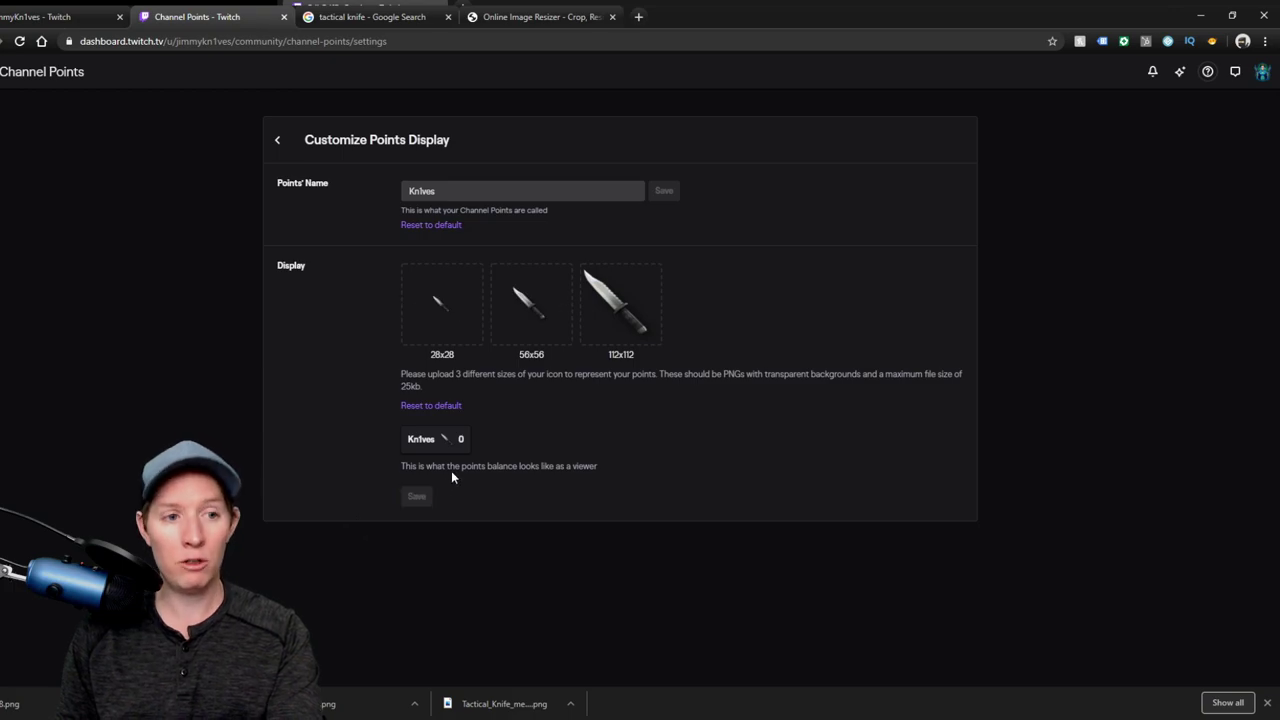
Return to the Channel Points overview, open the channel page and close its rewards popup to view the points icon in chat
click(278, 145)
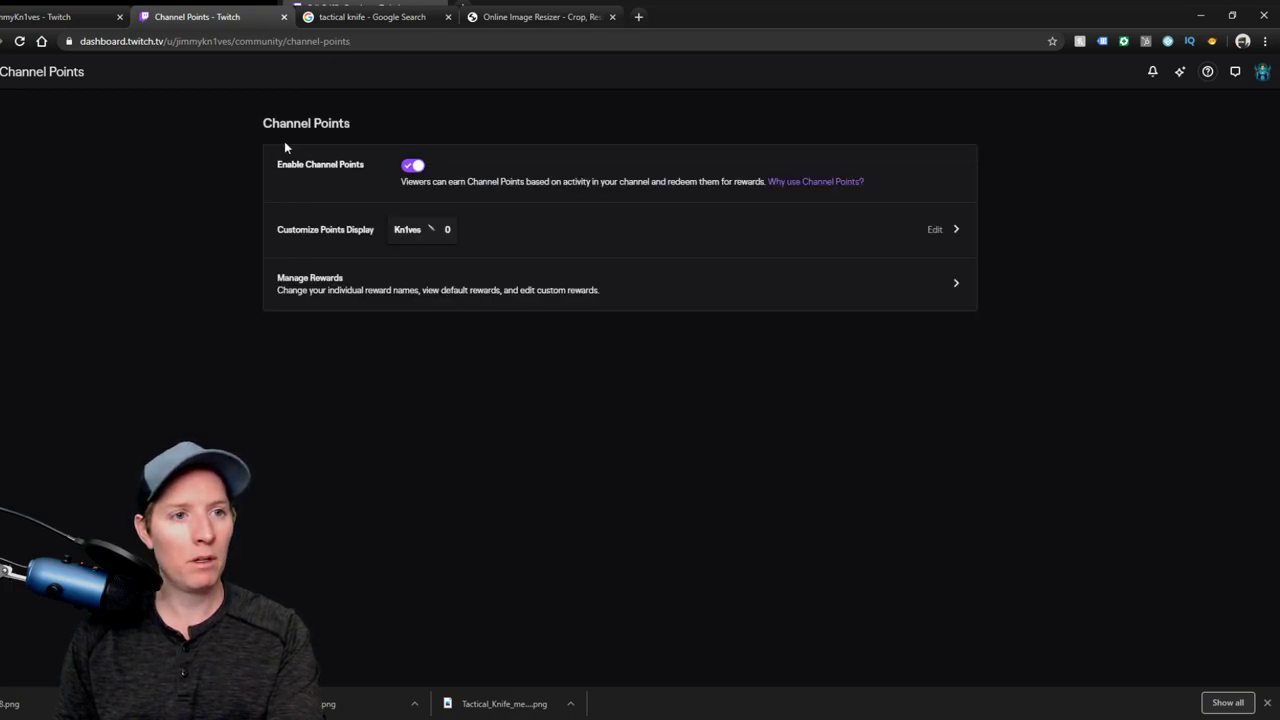
click(93, 18)
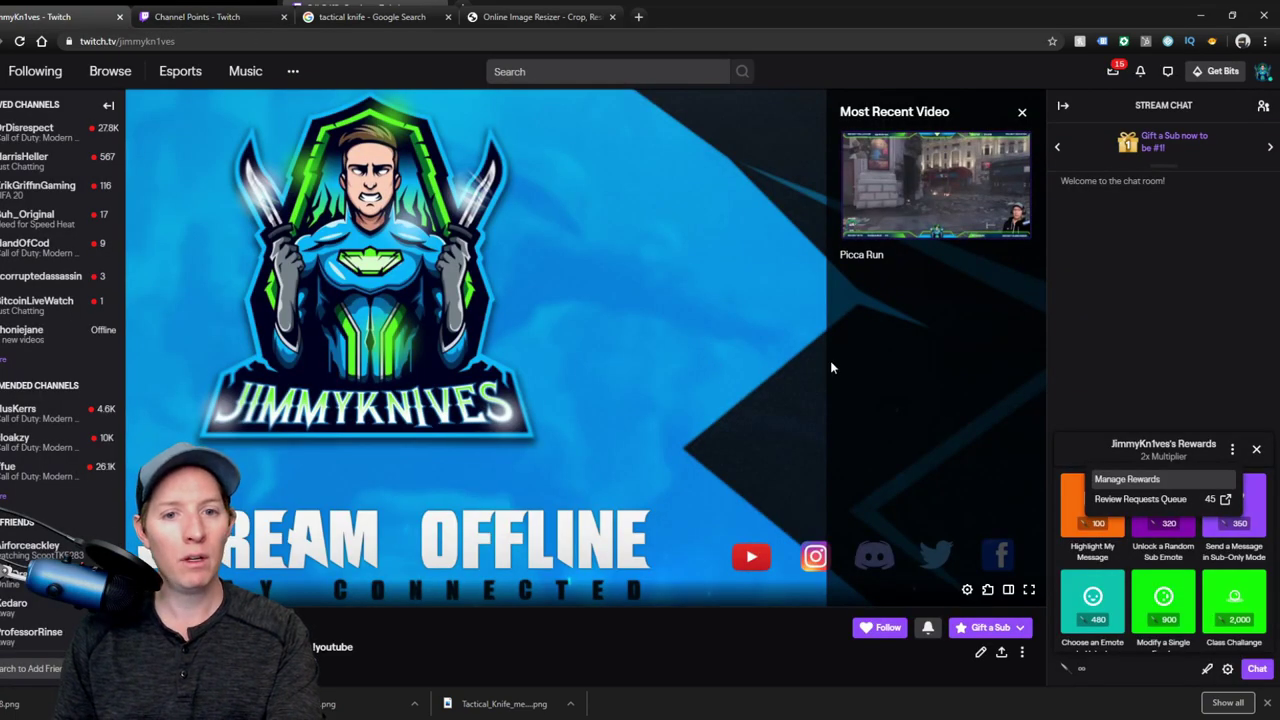
click(1258, 449)
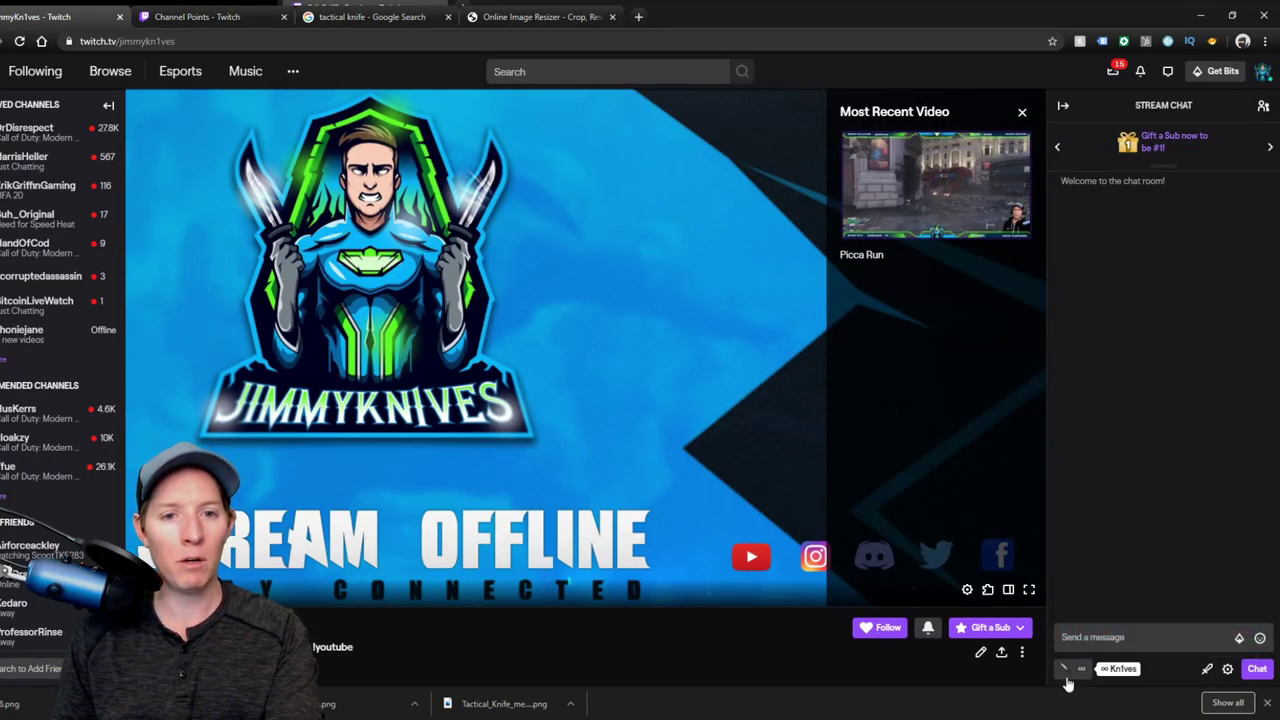